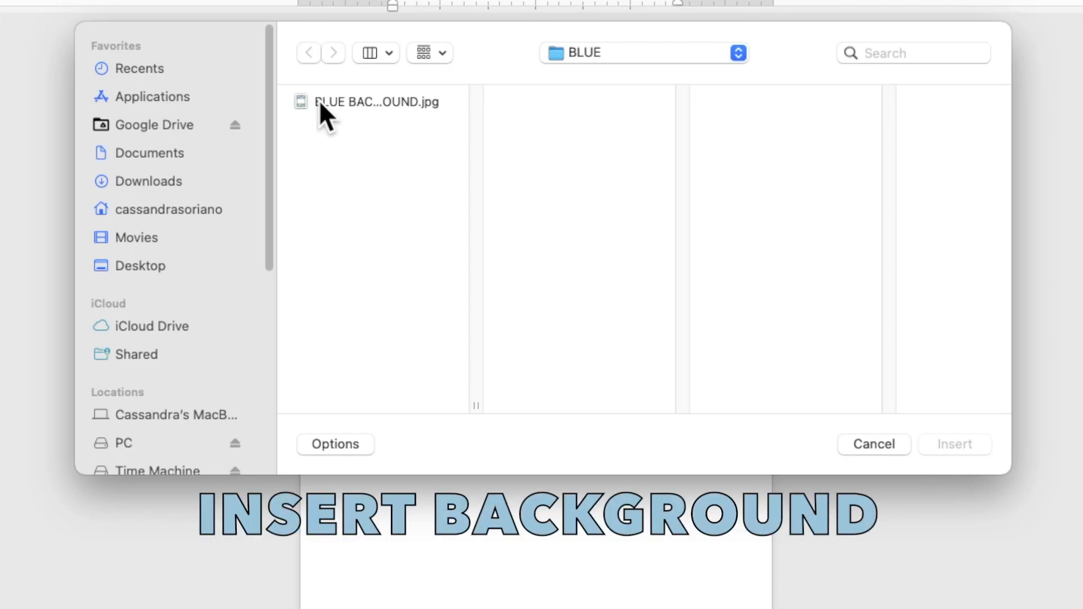
Insert the BLUE BACKGROUND.jpg floral image into the document.
{"action": "left_click", "coordinate": [320, 102]}
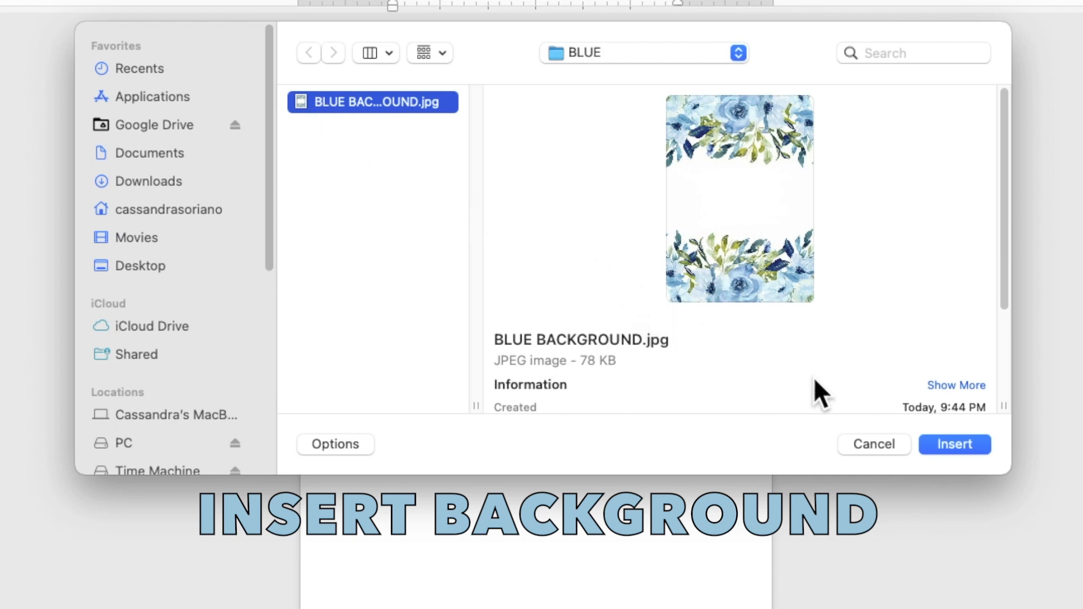
{"action": "left_click", "coordinate": [943, 444]}
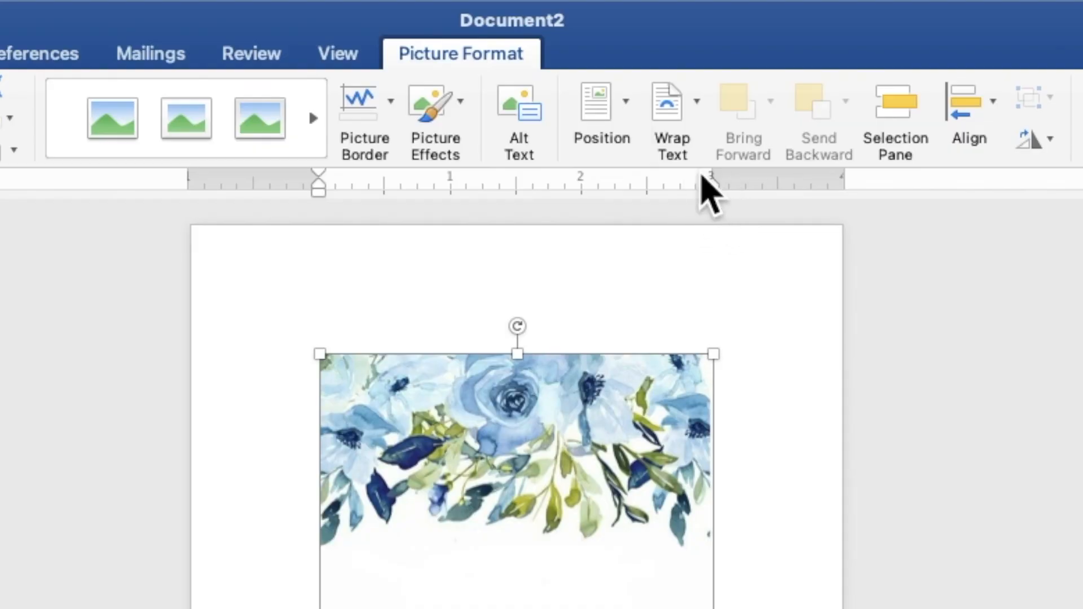
Wrap the floral image behind text and stretch it to about 7.74 × 5.53 inches to fill the page.
{"action": "left_click", "coordinate": [678, 134]}
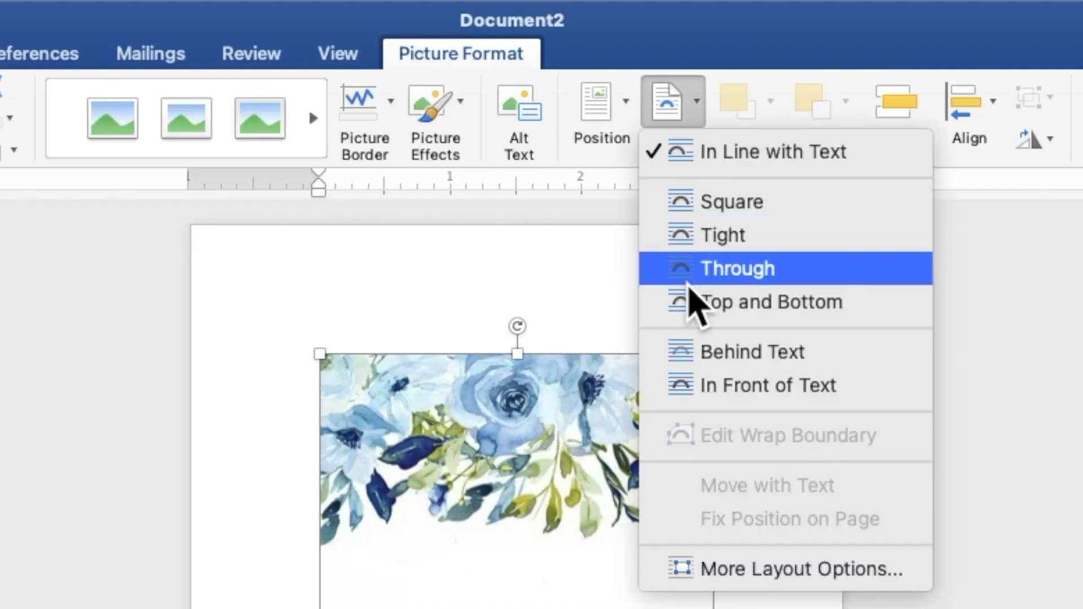
{"action": "left_click", "coordinate": [704, 351]}
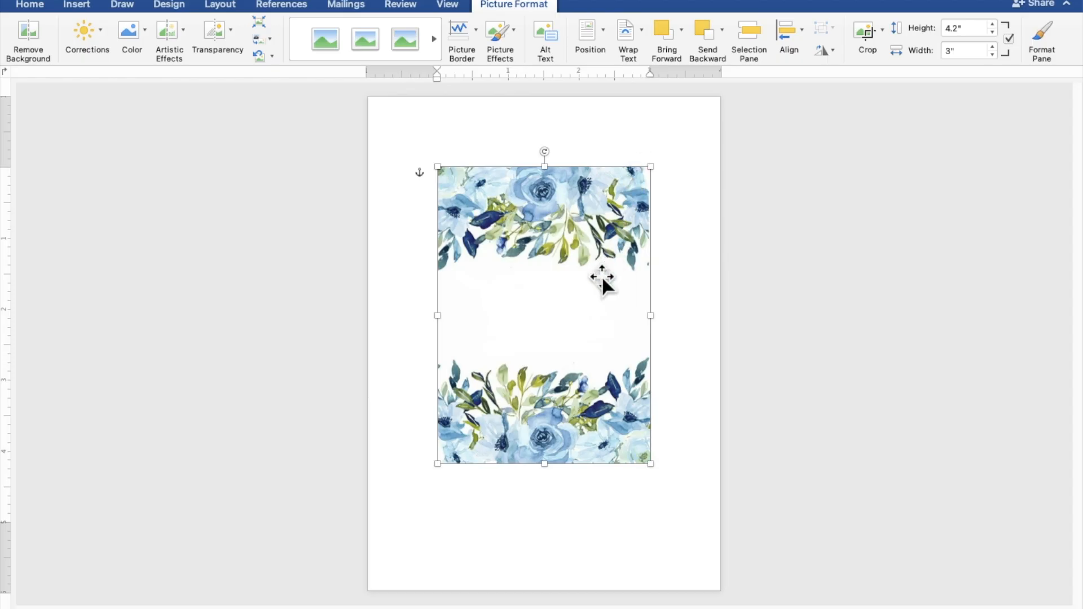
{"action": "left_click_drag", "start_coordinate": [593, 309], "coordinate": [516, 223]}
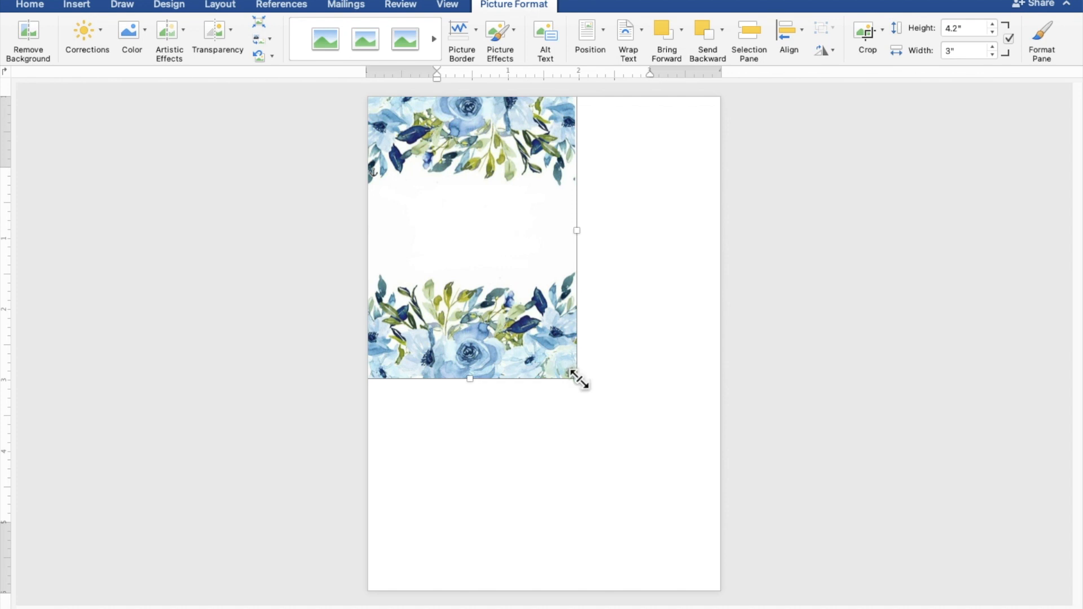
{"action": "left_click_drag", "start_coordinate": [577, 379], "coordinate": [755, 573]}
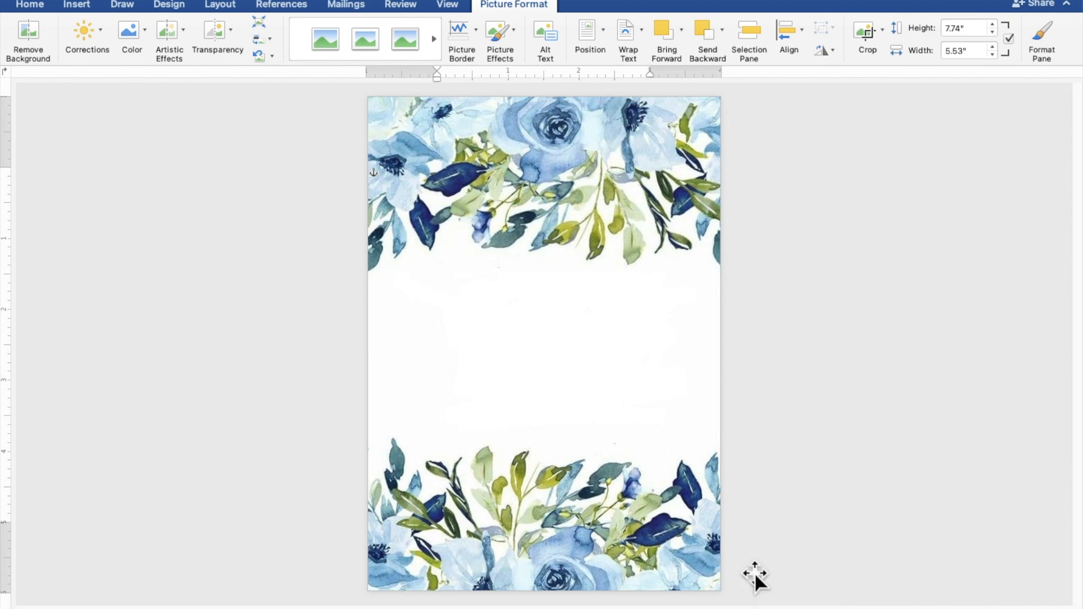
{"action": "left_click_drag", "start_coordinate": [689, 523], "coordinate": [675, 512]}
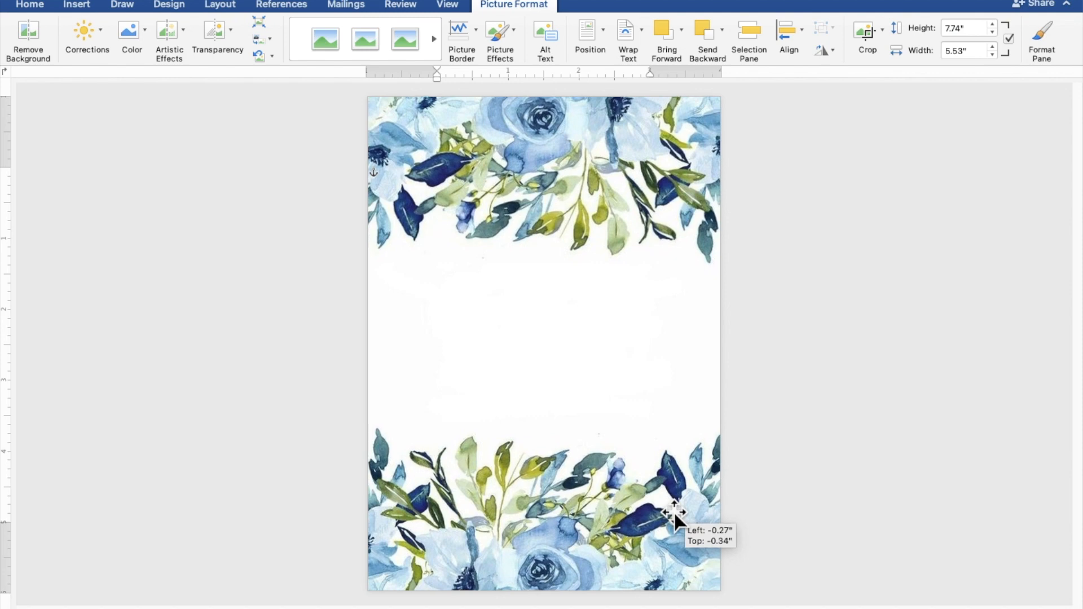
{"action": "left_click_drag", "start_coordinate": [674, 512], "coordinate": [675, 512]}
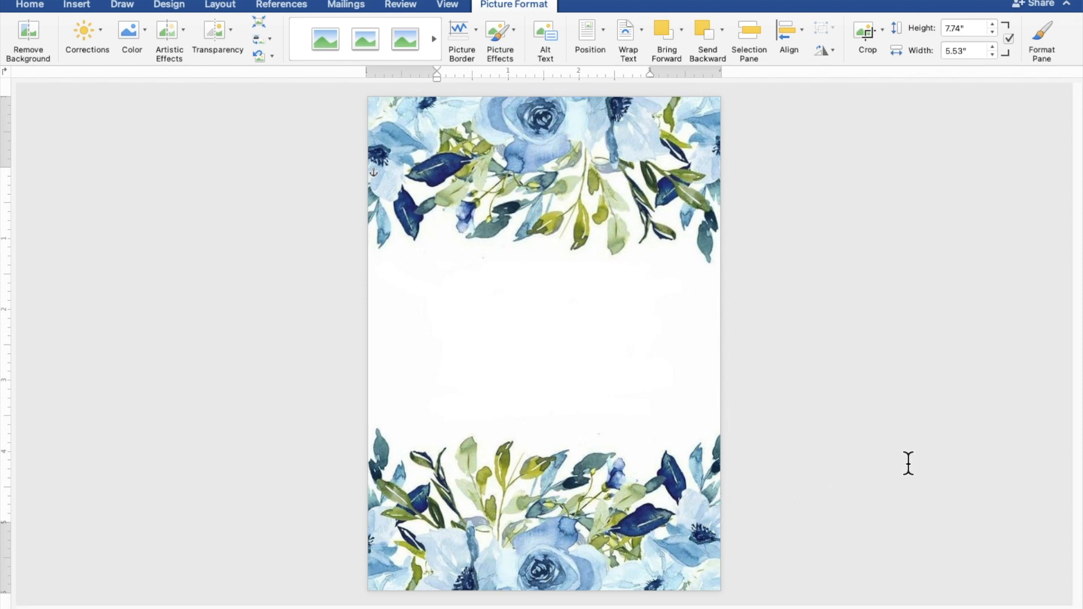
{"action": "left_click", "coordinate": [988, 454]}
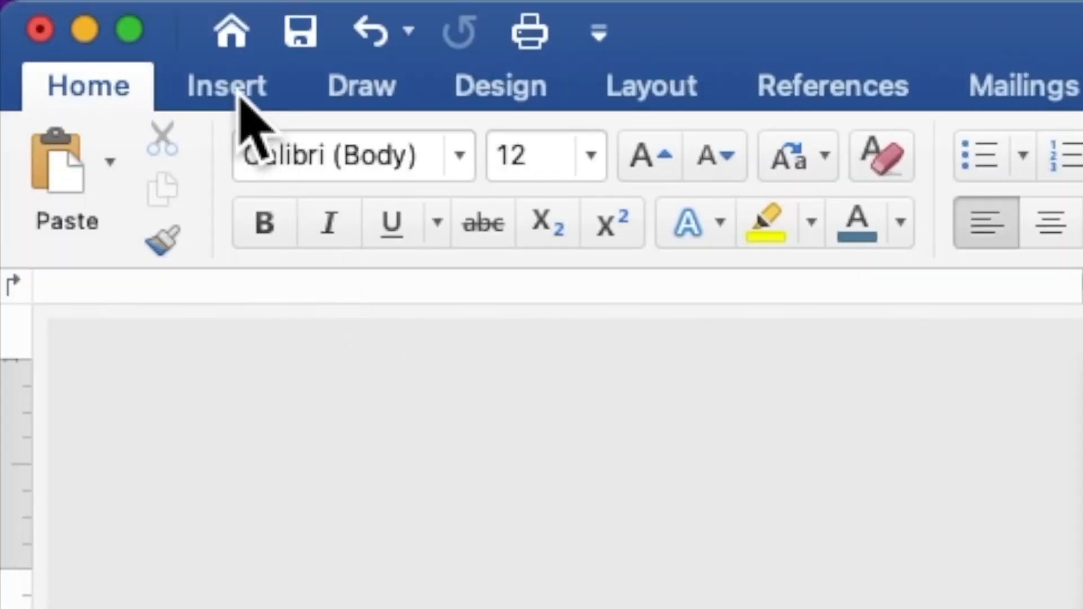
Draw a rectangle of about 4.81 × 3.85 inches over the page's blank middle.
{"action": "left_click", "coordinate": [240, 96]}
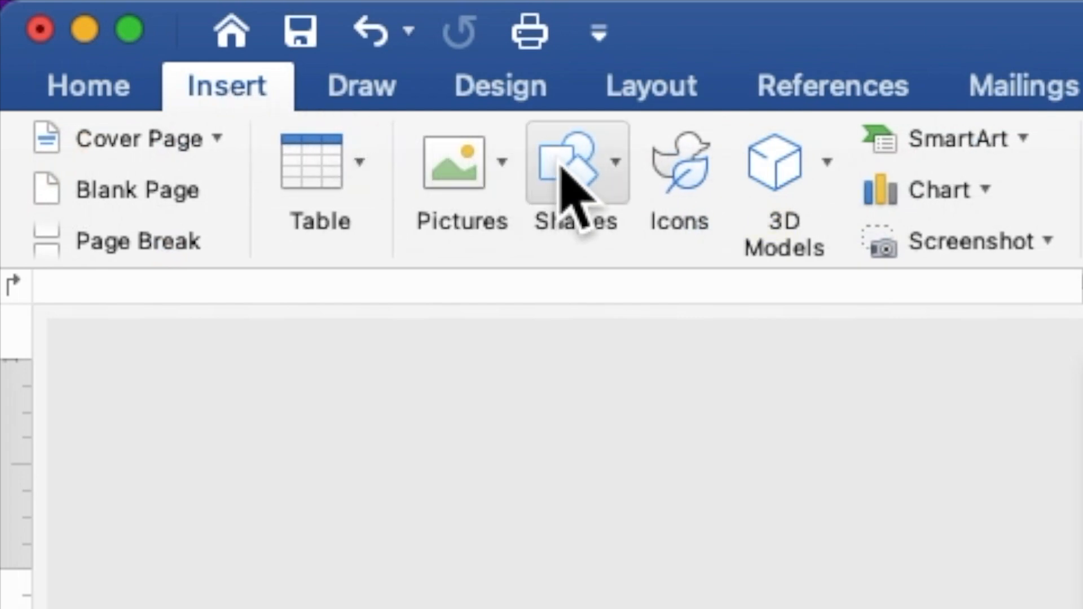
{"action": "left_click", "coordinate": [570, 187]}
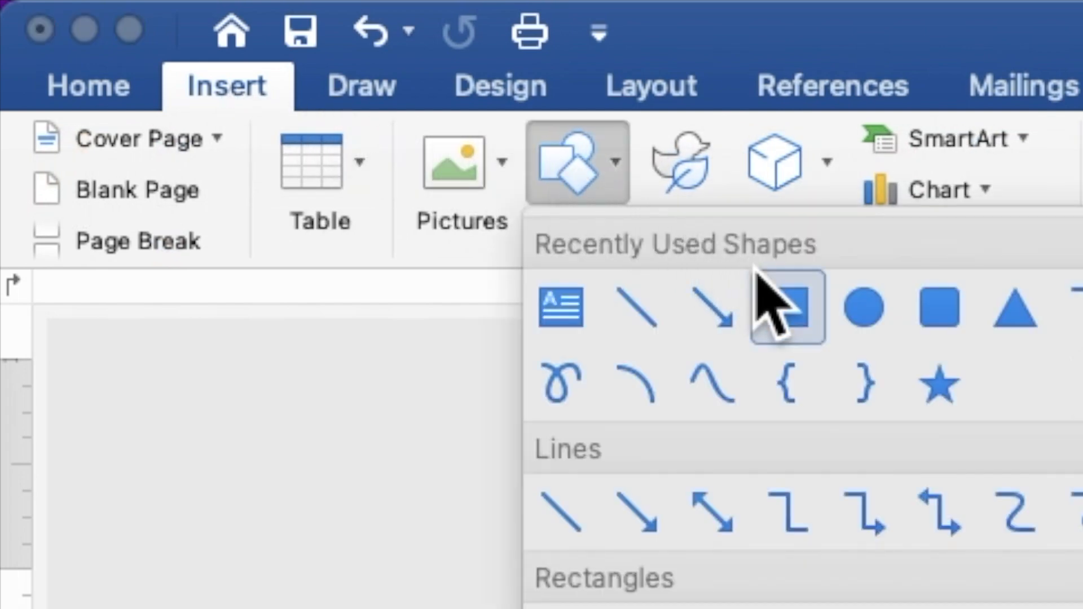
{"action": "left_click", "coordinate": [790, 319]}
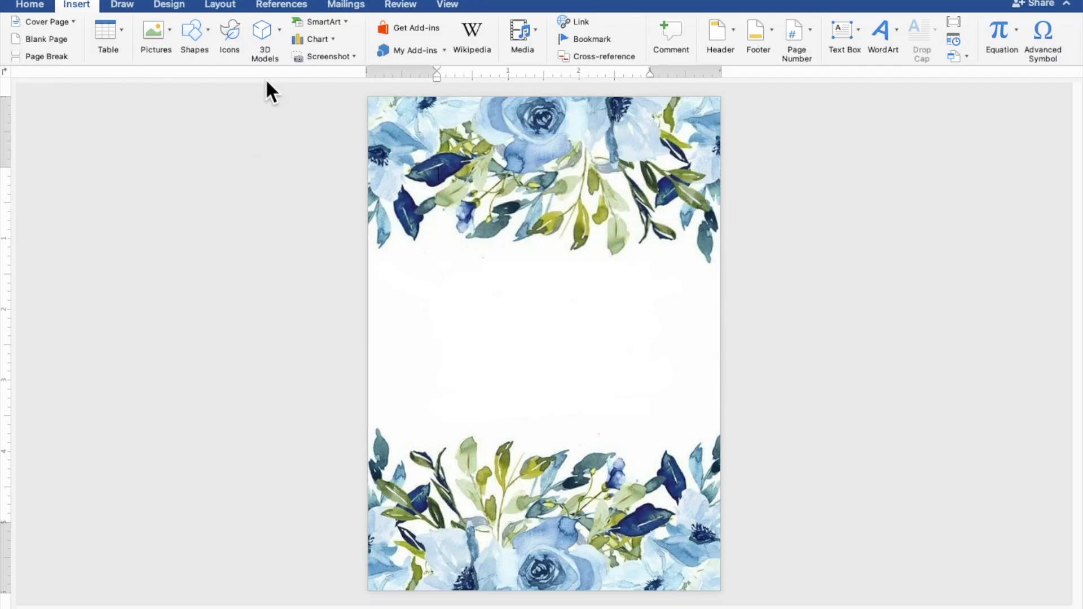
{"action": "mouse_move", "coordinate": [373, 212]}
{"action": "left_mouse_down"}
{"action": "mouse_move", "coordinate": [548, 419]}
{"action": "mouse_move", "coordinate": [619, 477]}
{"action": "mouse_move", "coordinate": [713, 484]}
{"action": "left_mouse_up"}
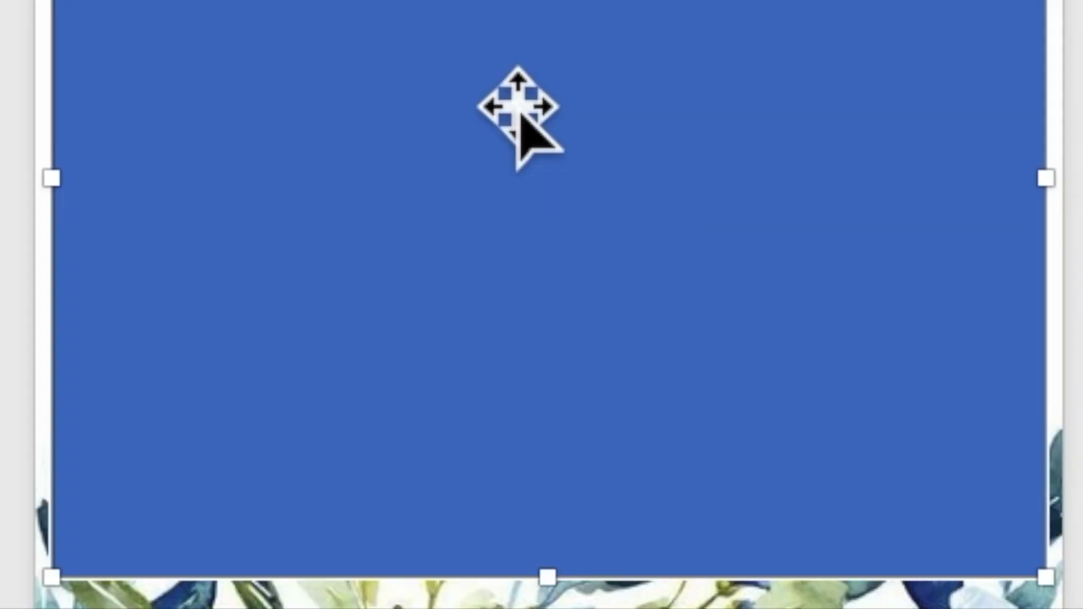
Add a text area inside the blue rectangle and zoom in on the page.
{"action": "right_click", "coordinate": [518, 110]}
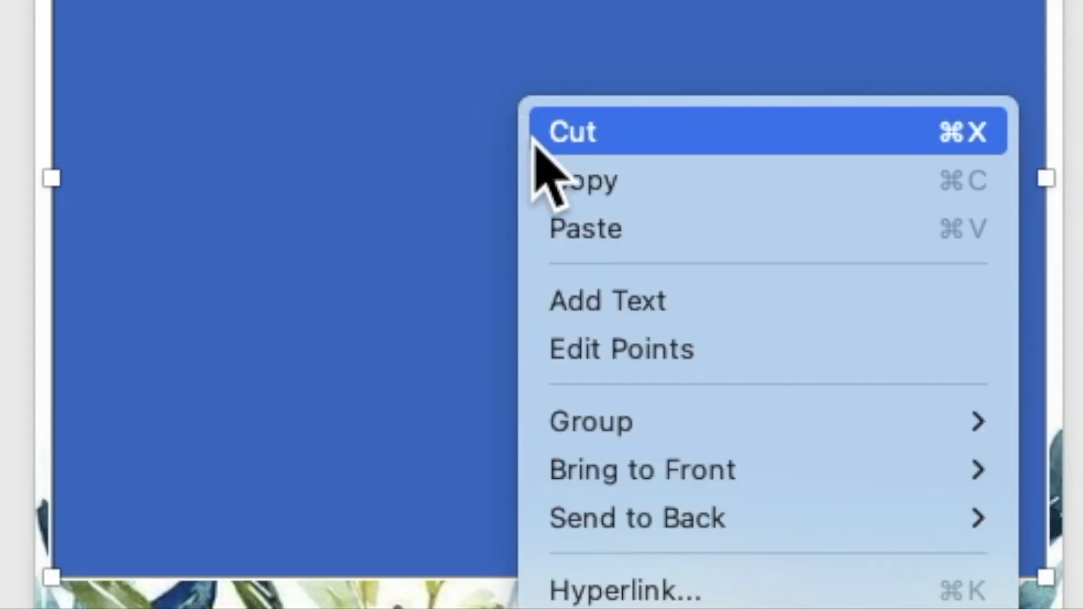
{"action": "left_click", "coordinate": [585, 301]}
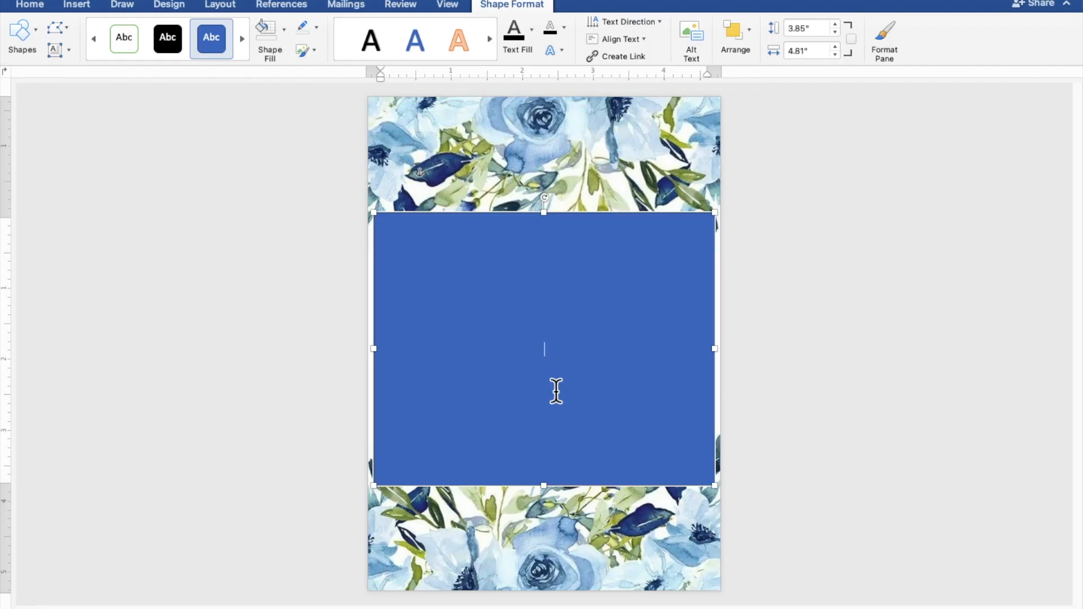
{"action": "scroll", "coordinate": [556, 391], "scroll_direction": "up", "scroll_amount": 6}
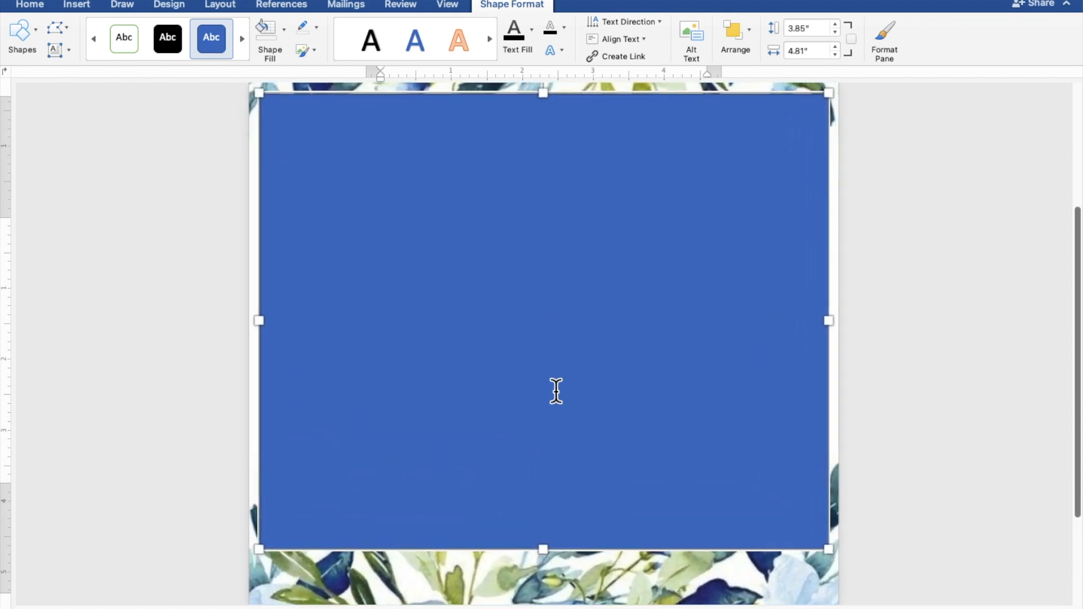
{"action": "scroll", "coordinate": [556, 391], "scroll_direction": "up", "scroll_amount": 3}
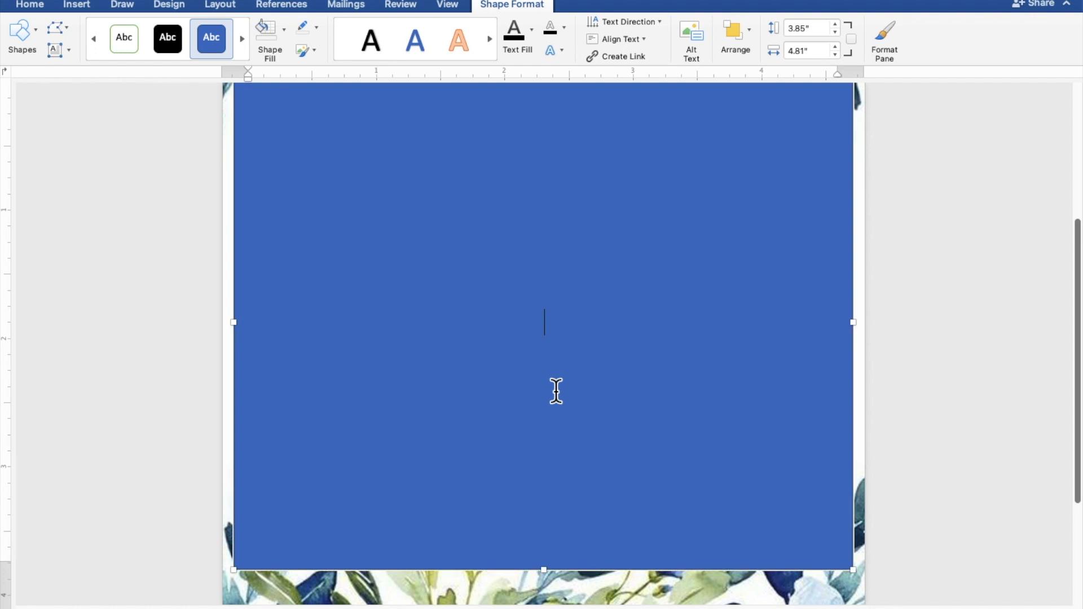
{"action": "scroll", "coordinate": [556, 392], "scroll_direction": "up", "scroll_amount": 1}
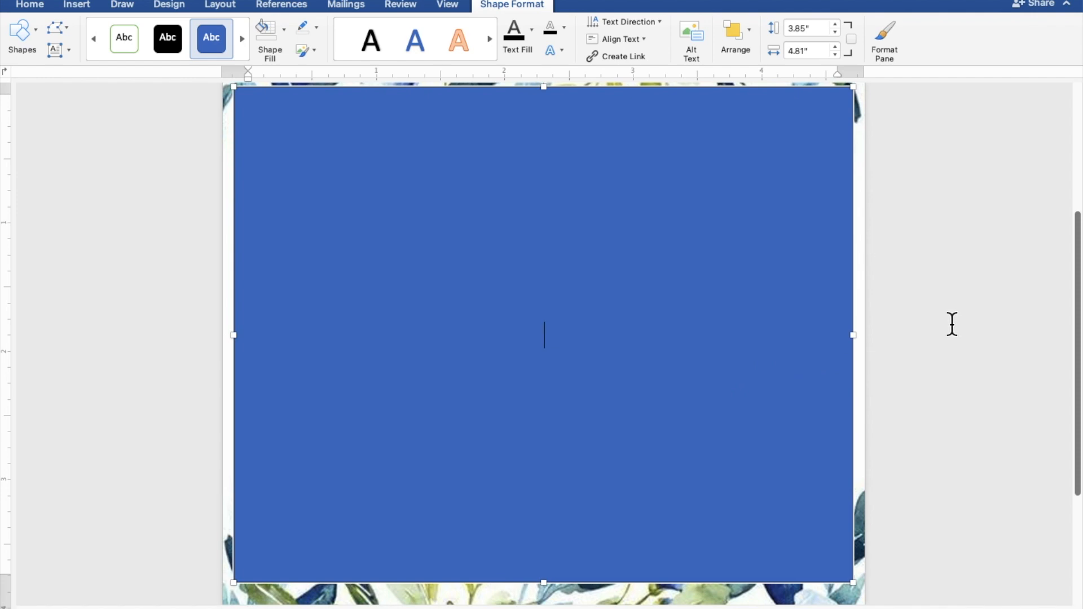
Type TOGETHER WITH THEIR FAMILY, the groom's name, AND, and the bride's name on separate lines.
{"action": "type", "text": "TOGETH"}
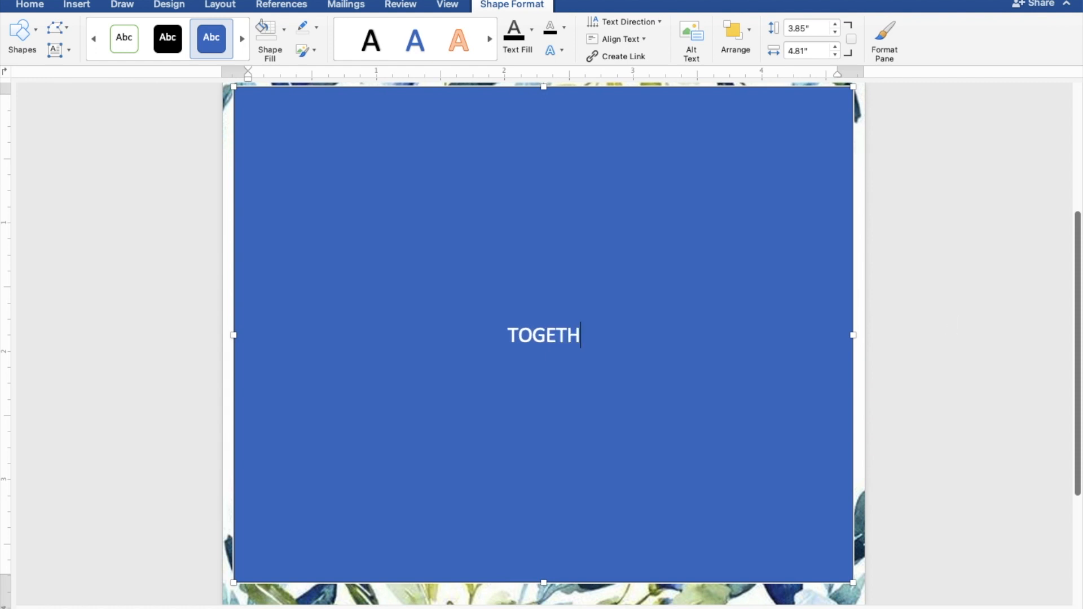
{"action": "type", "text": "ER W"}
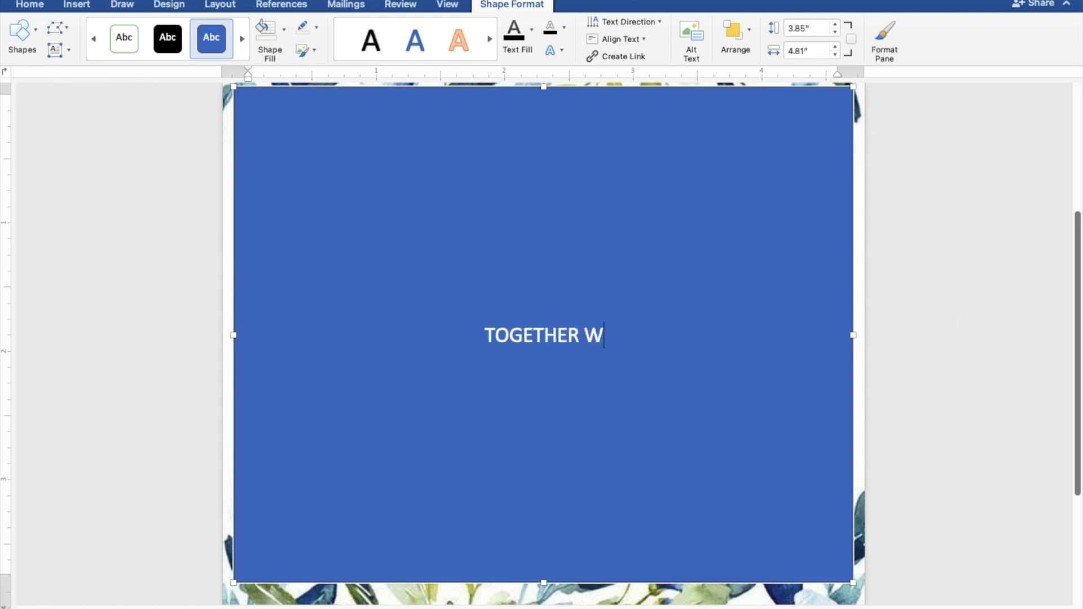
{"action": "type", "text": "ITH"}
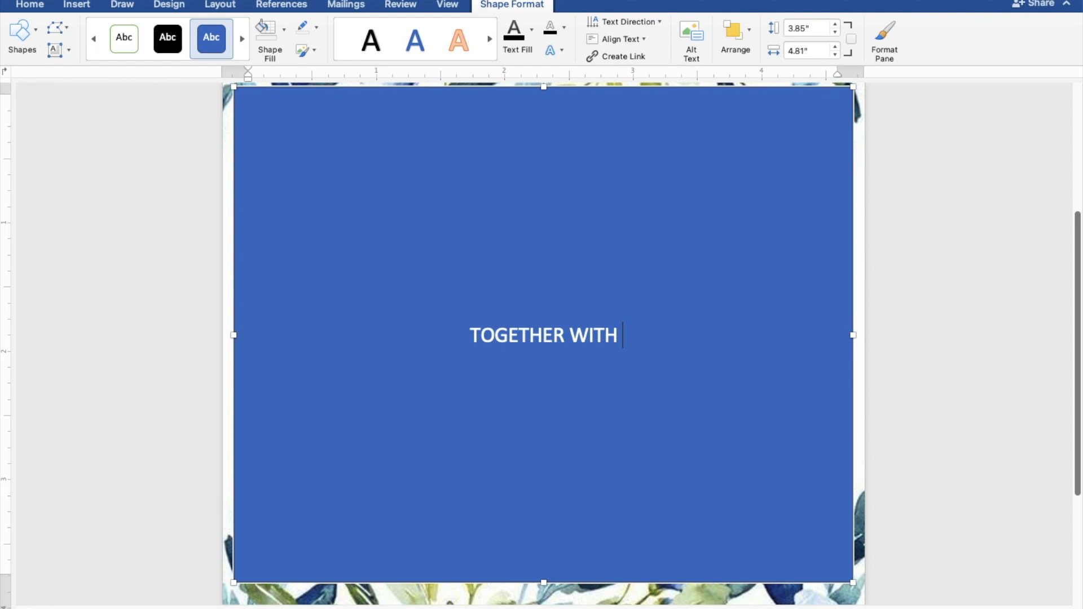
{"action": "type", "text": " THE"}
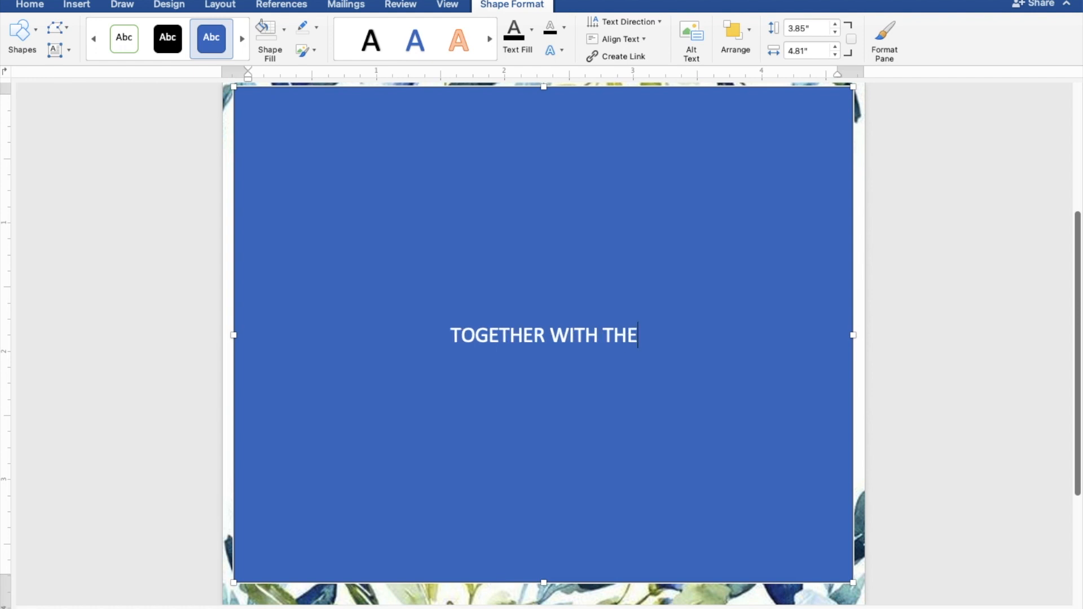
{"action": "type", "text": "IR "}
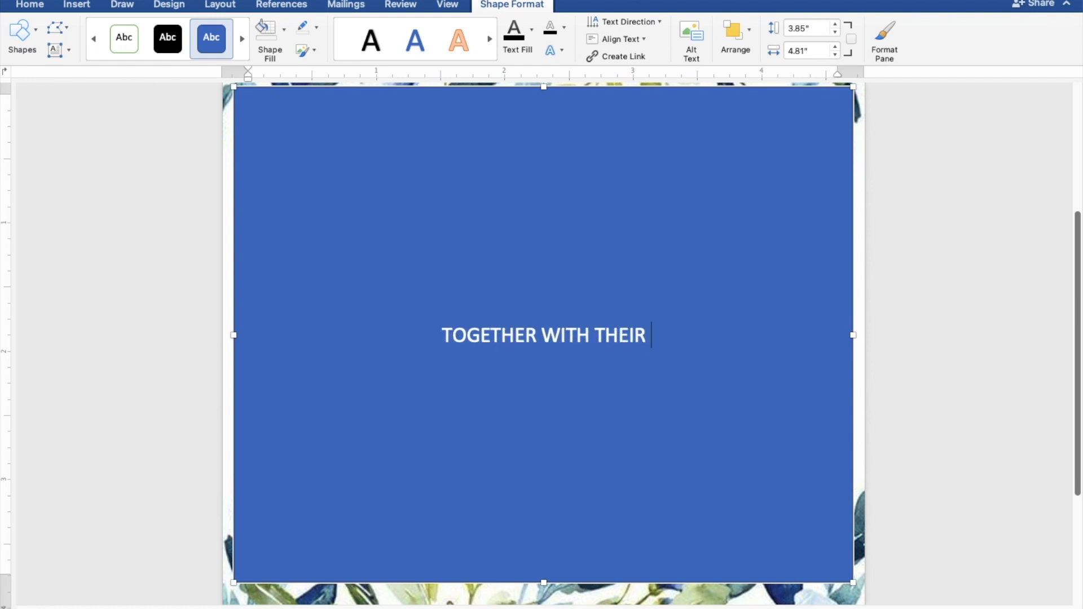
{"action": "type", "text": "FAMI"}
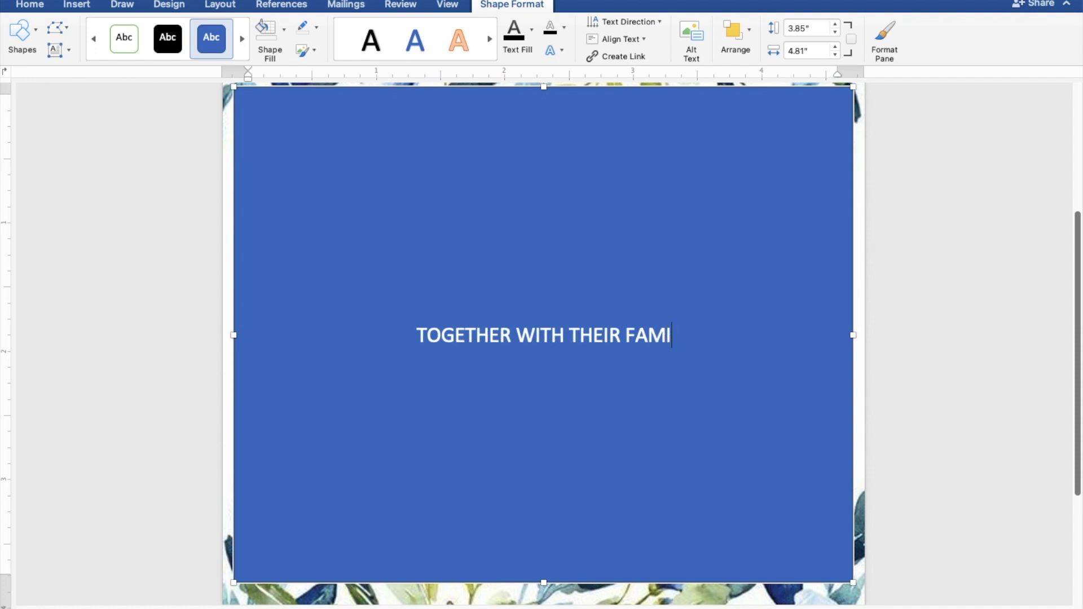
{"action": "type", "text": "LY"}
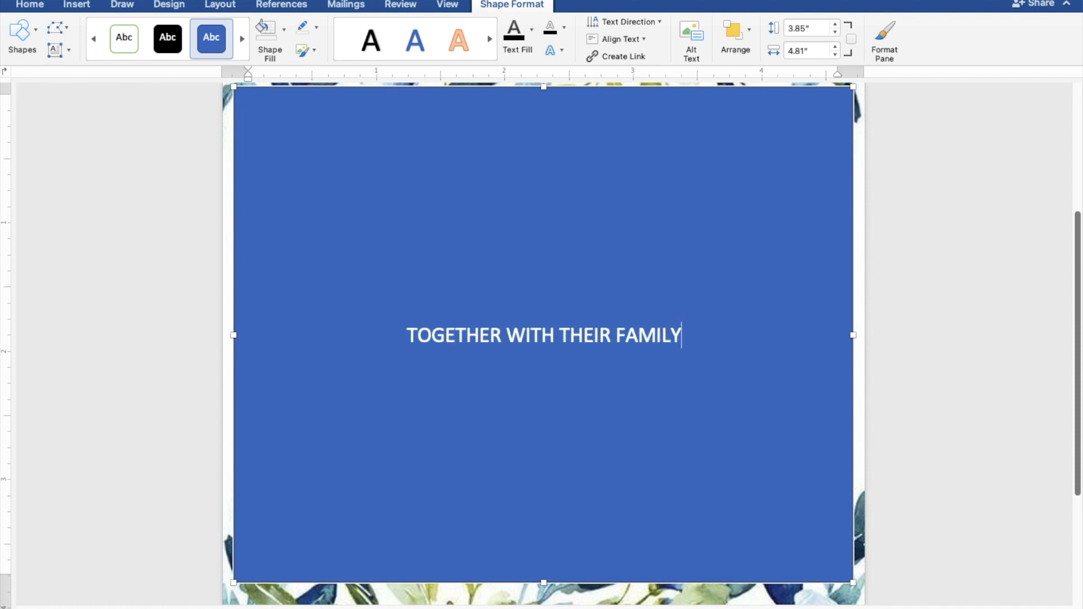
{"action": "key", "text": "Return"}
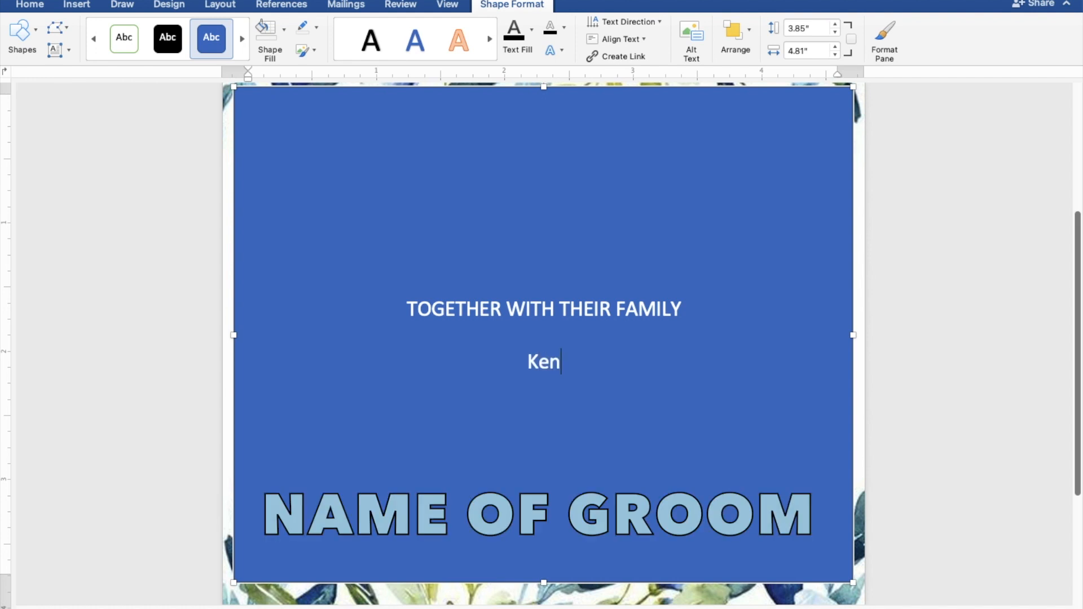
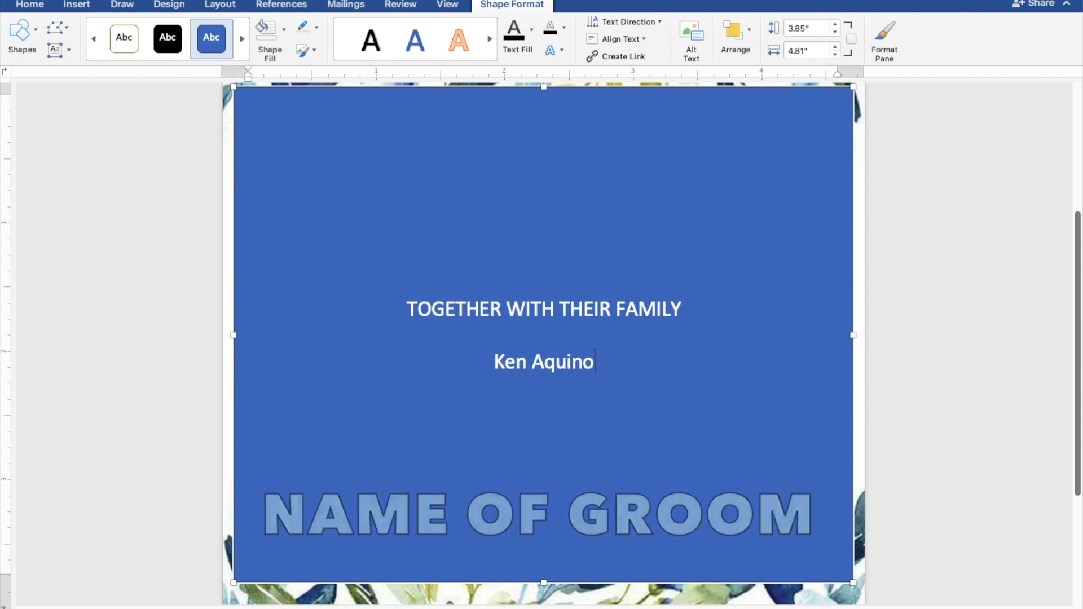
{"action": "key", "text": "Return"}
{"action": "type", "text": "AND"}
{"action": "key", "text": "Return"}
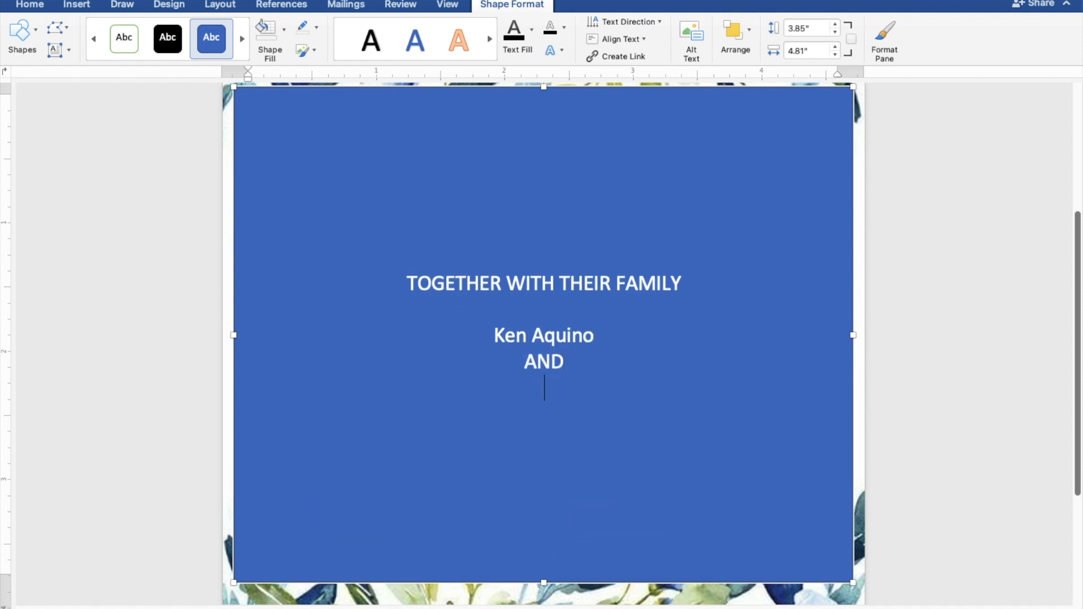
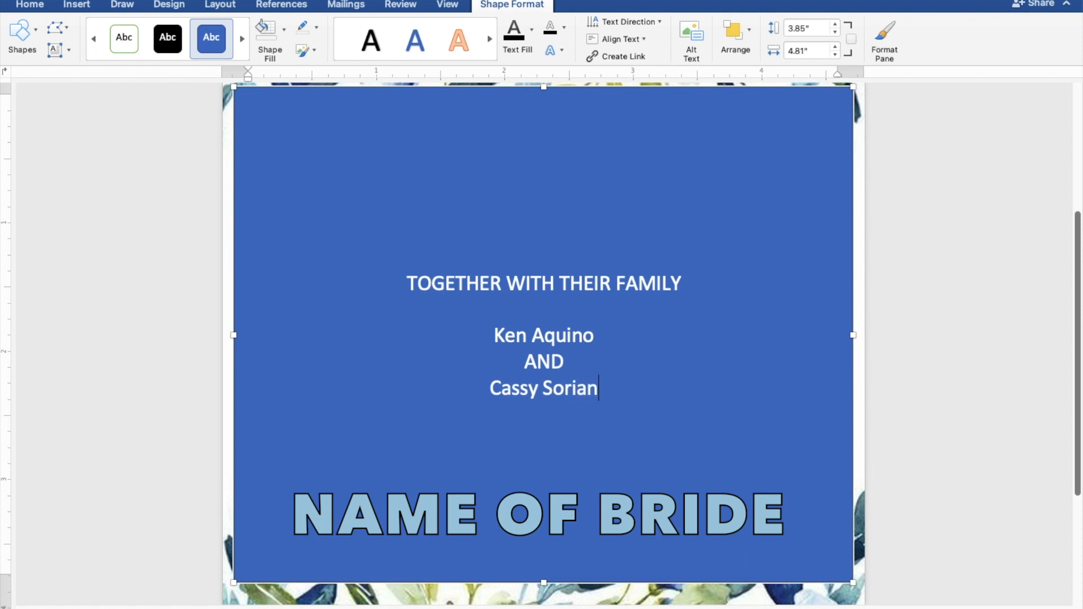
{"action": "key", "text": "Return"}
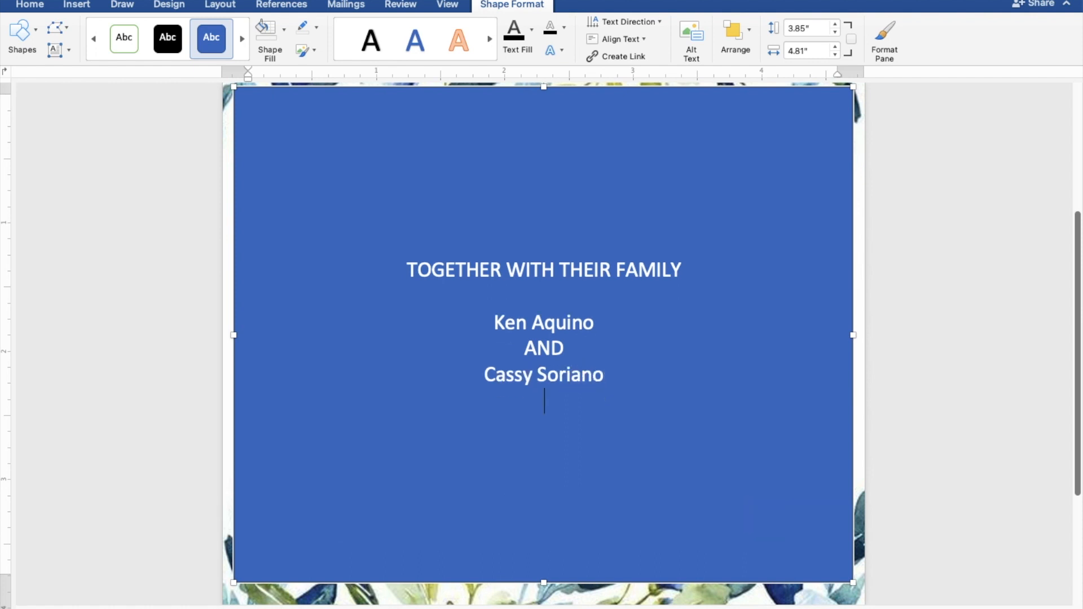
{"action": "key", "text": "Return"}
Add the lines REQUEST THE PLEASURE OF YOUR PRESENCE and AS THEY JOYFULLY UNITE IN MARRIAGE.
{"action": "type", "text": "RE"}
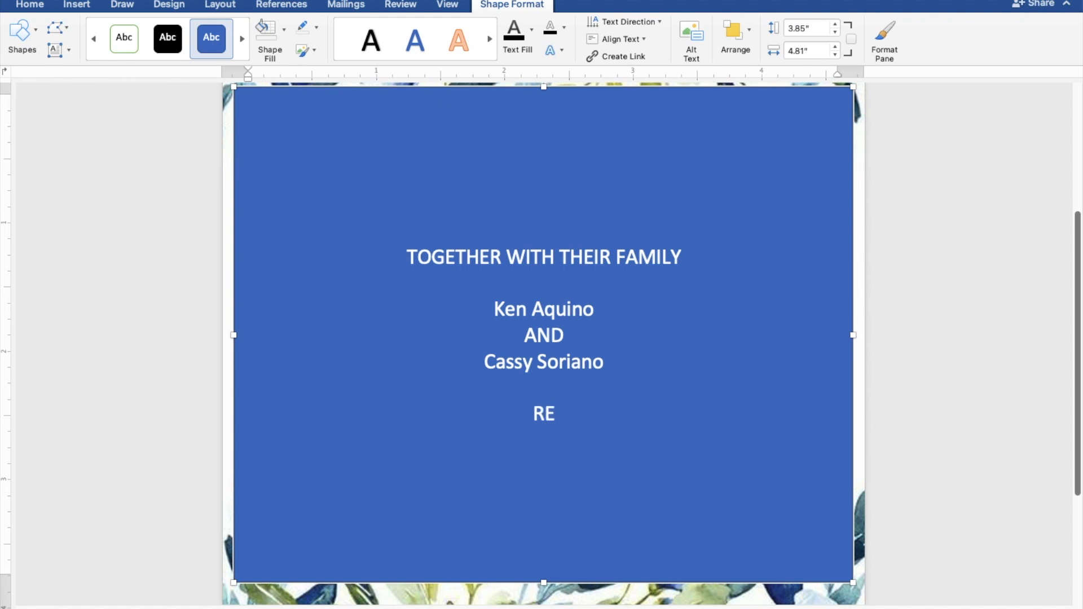
{"action": "type", "text": "QUE"}
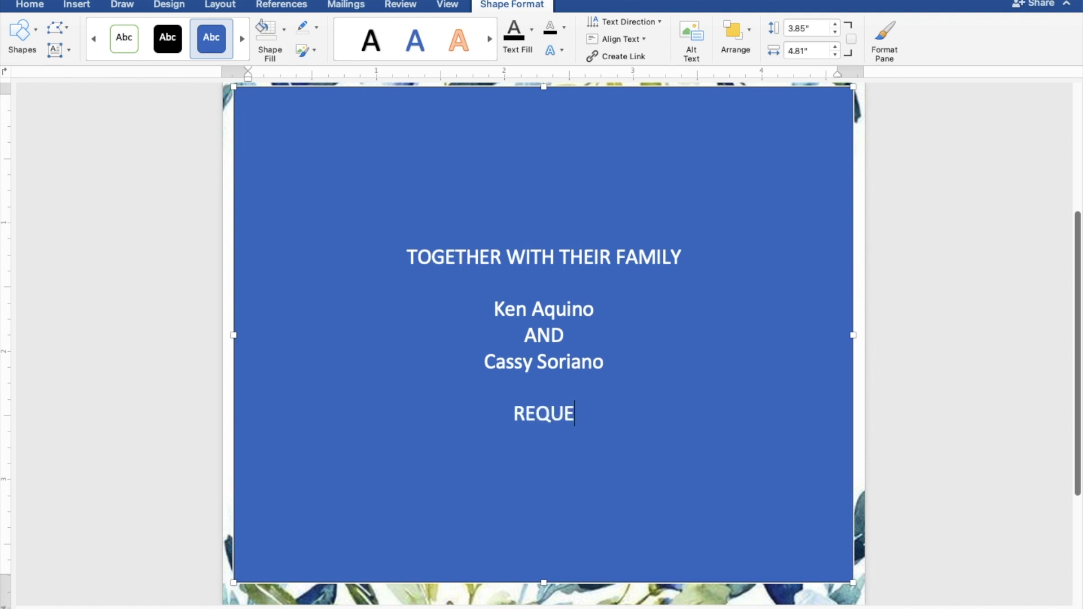
{"action": "type", "text": "ST "}
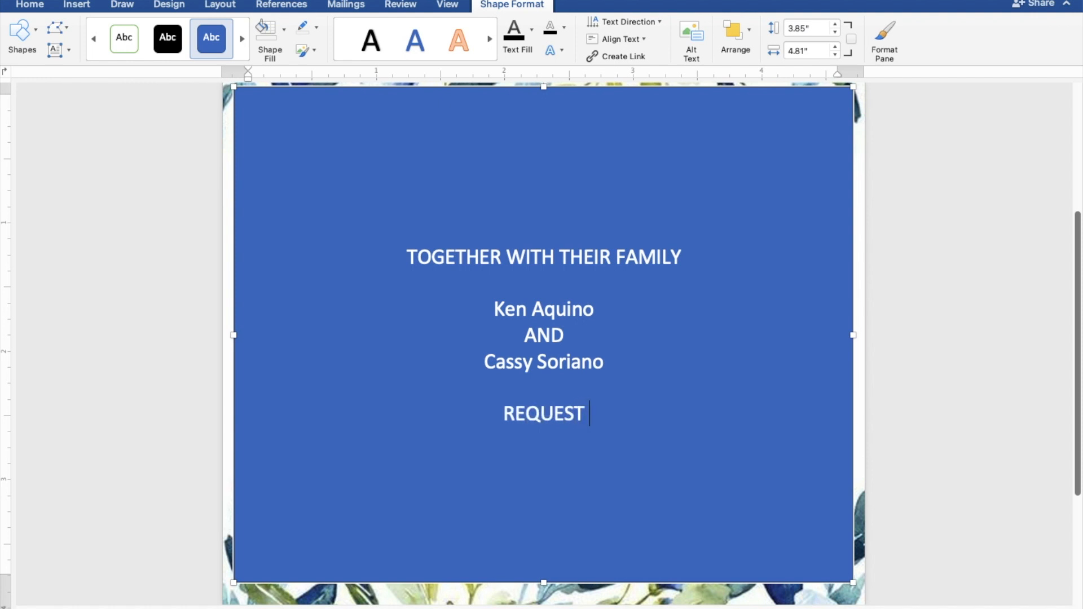
{"action": "type", "text": "THE "}
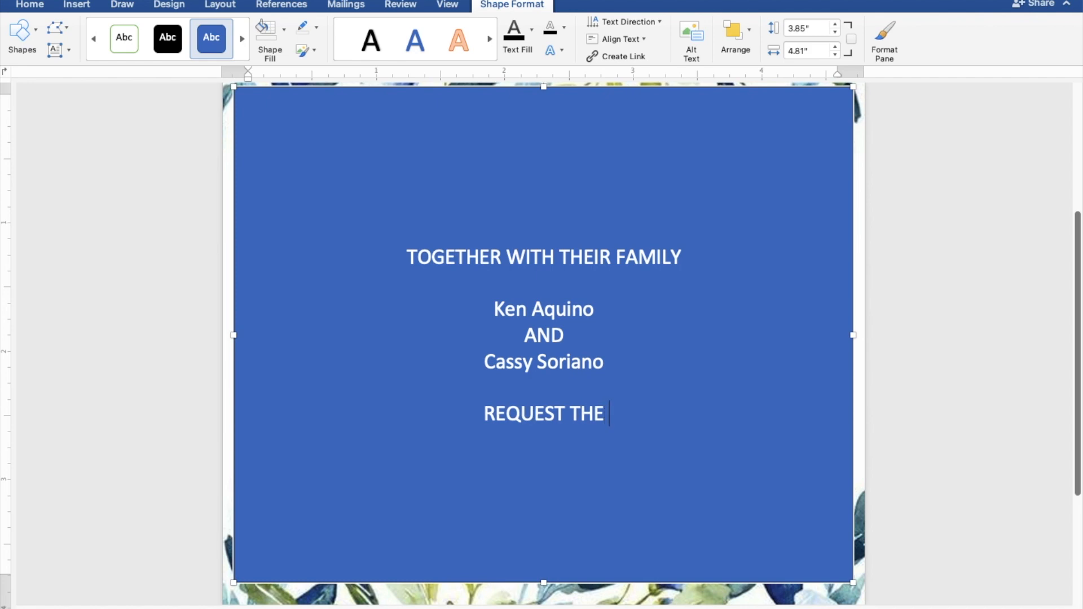
{"action": "type", "text": "PL"}
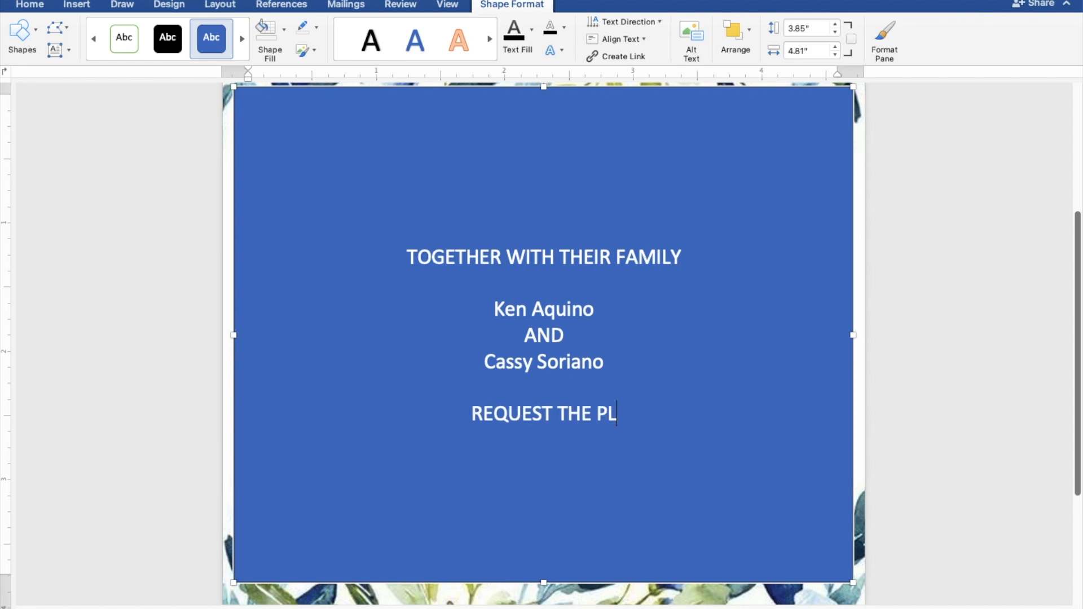
{"action": "type", "text": "EASU"}
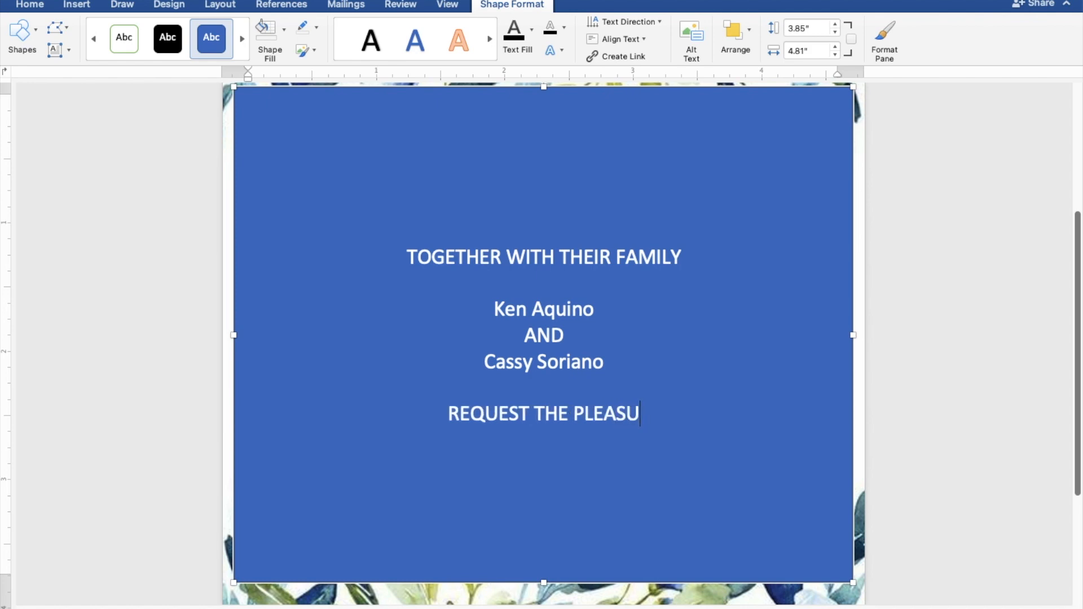
{"action": "type", "text": "RE O"}
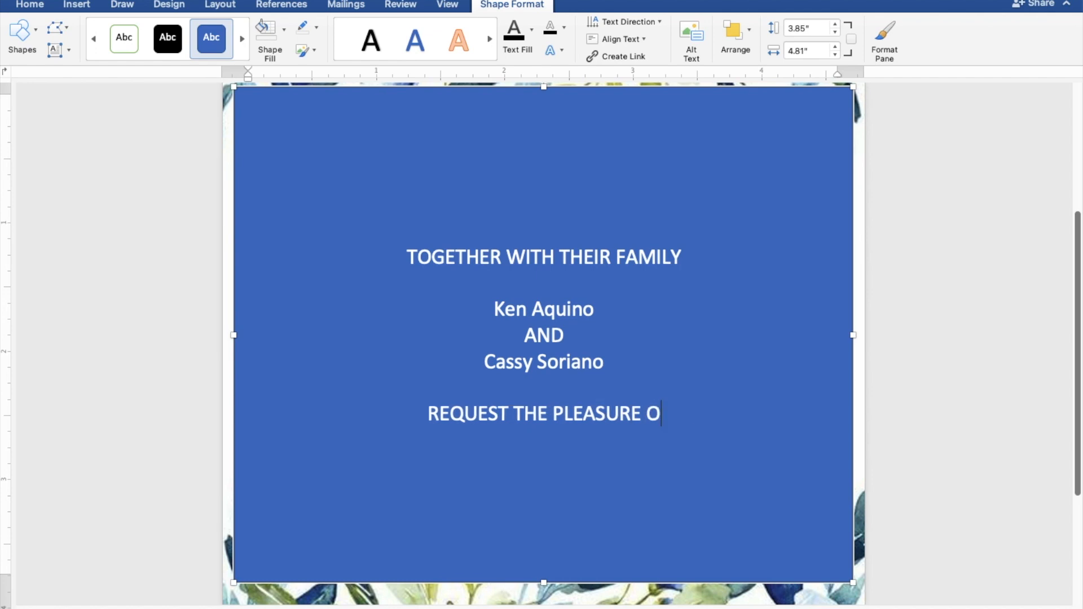
{"action": "type", "text": "F YOUR PRESENCE"}
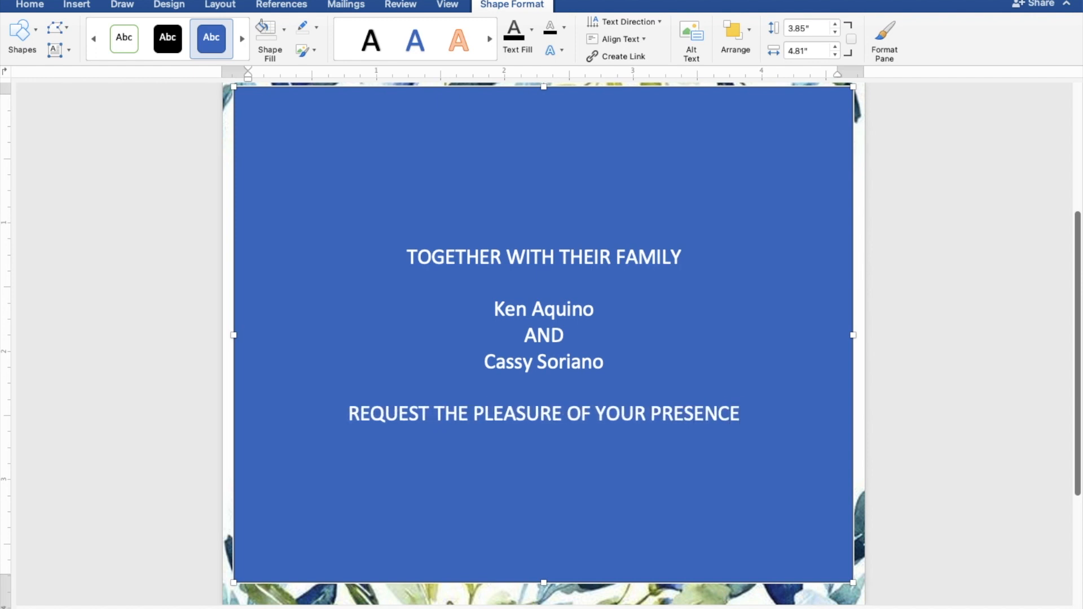
{"action": "key", "text": "Return"}
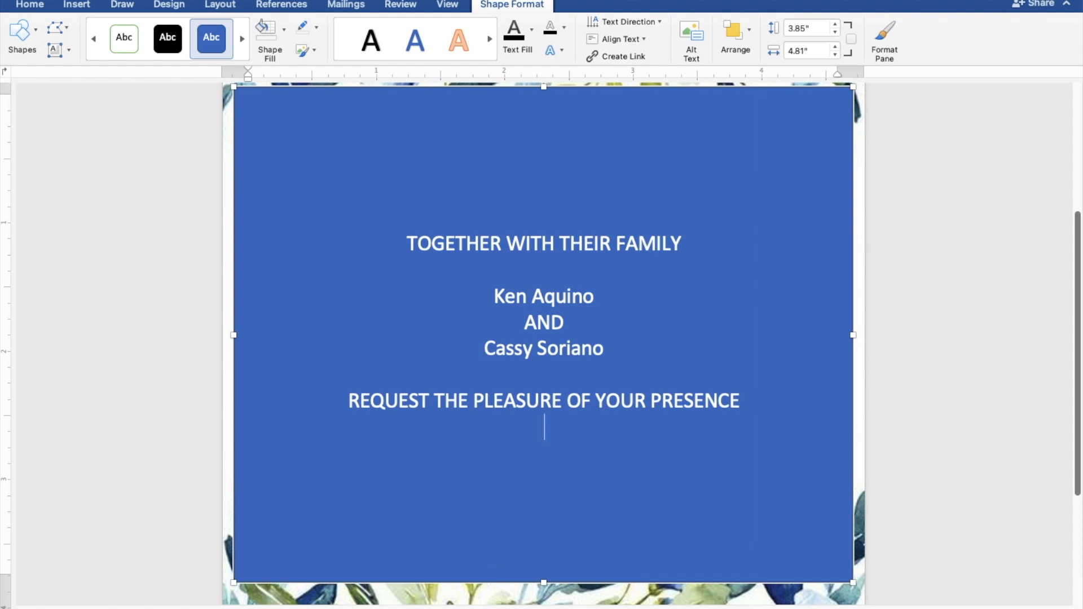
{"action": "type", "text": "AS THEY"}
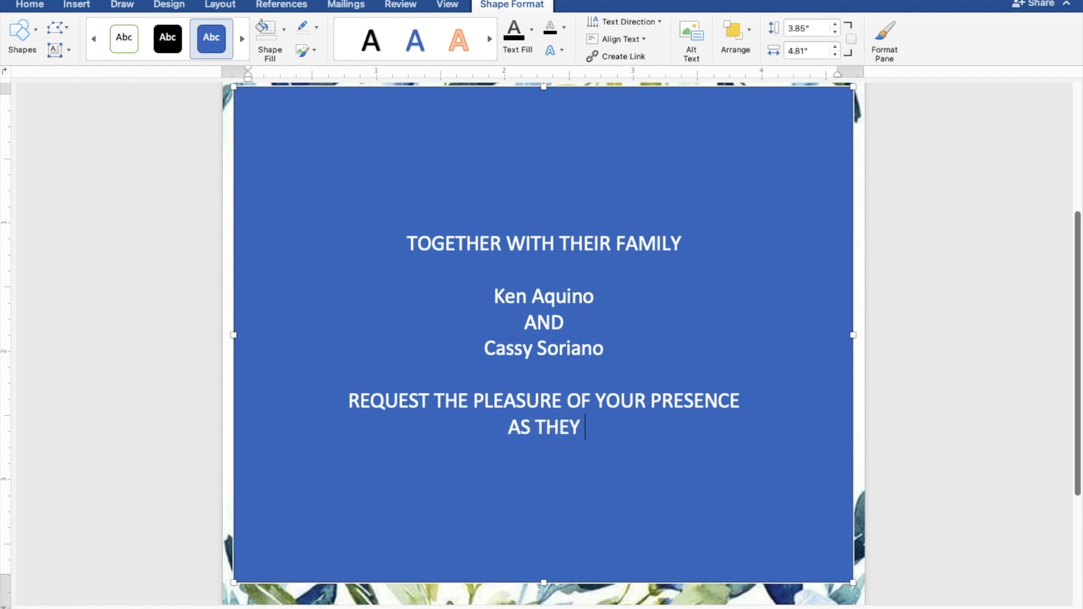
{"action": "type", "text": " JOY"}
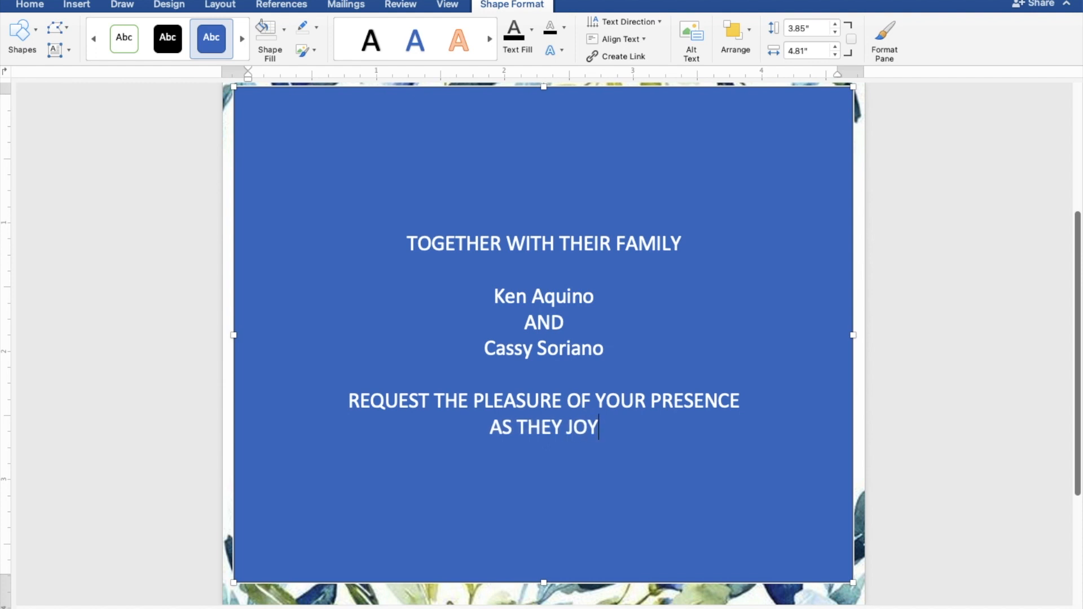
{"action": "type", "text": "FU"}
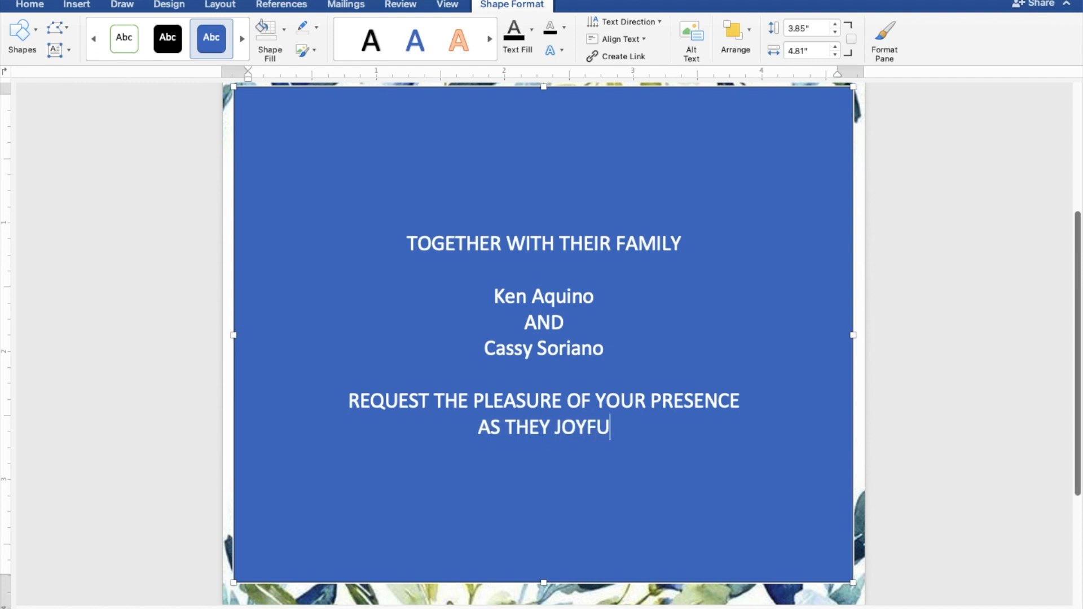
{"action": "type", "text": "LL"}
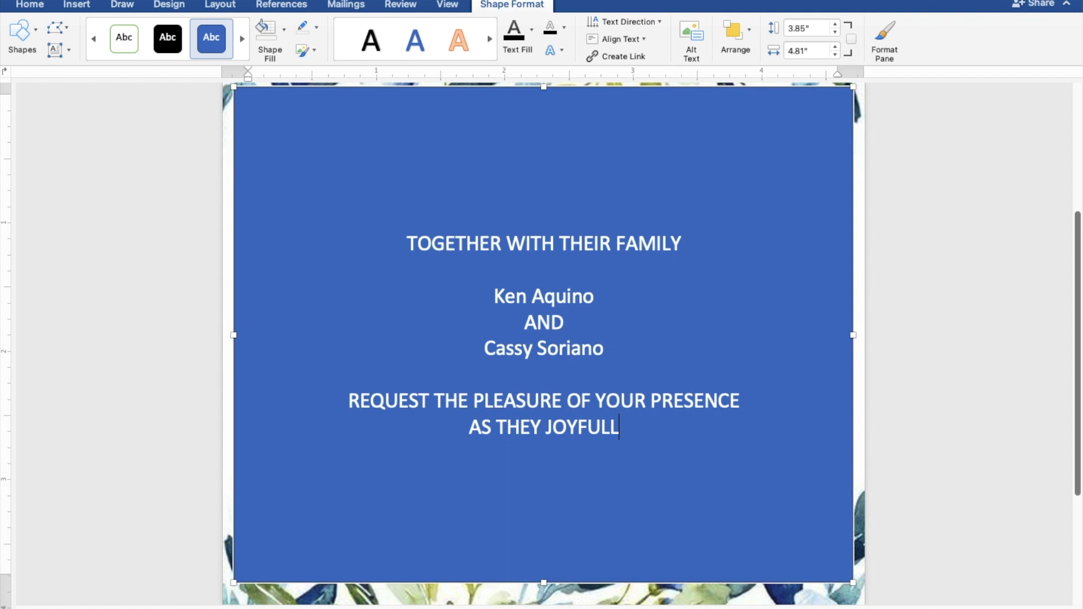
{"action": "type", "text": "U"}
{"action": "key", "text": "BackSpace"}
{"action": "type", "text": "Y U"}
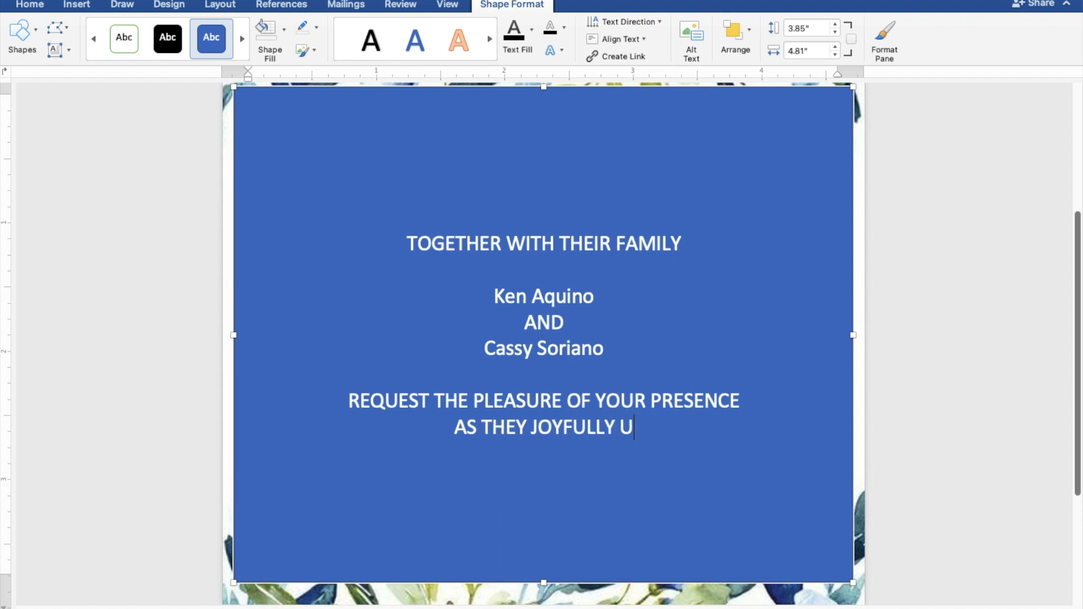
{"action": "type", "text": "NITE"}
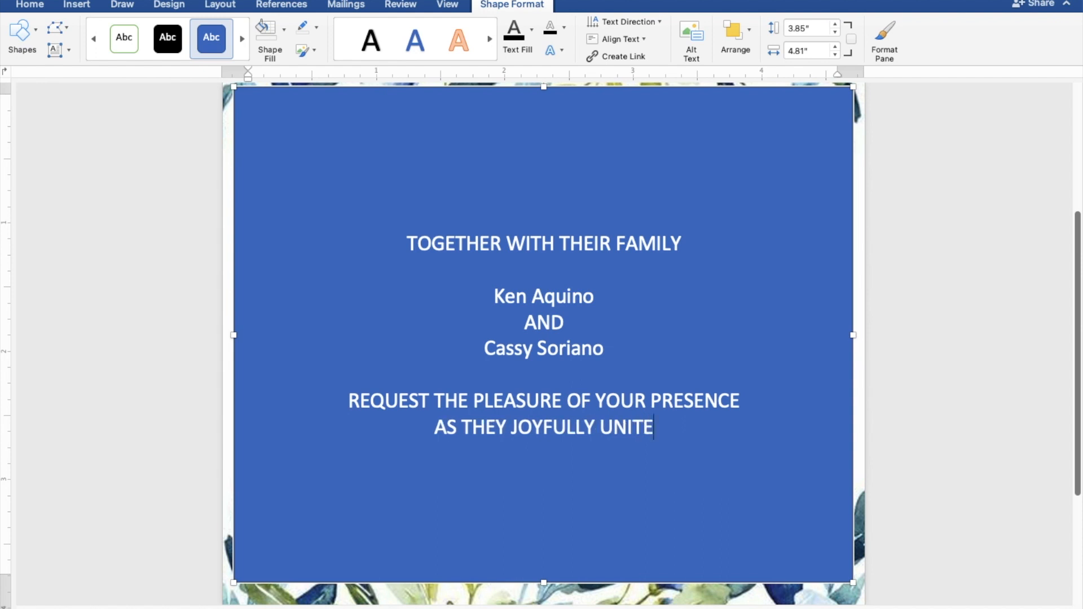
{"action": "type", "text": " IN"}
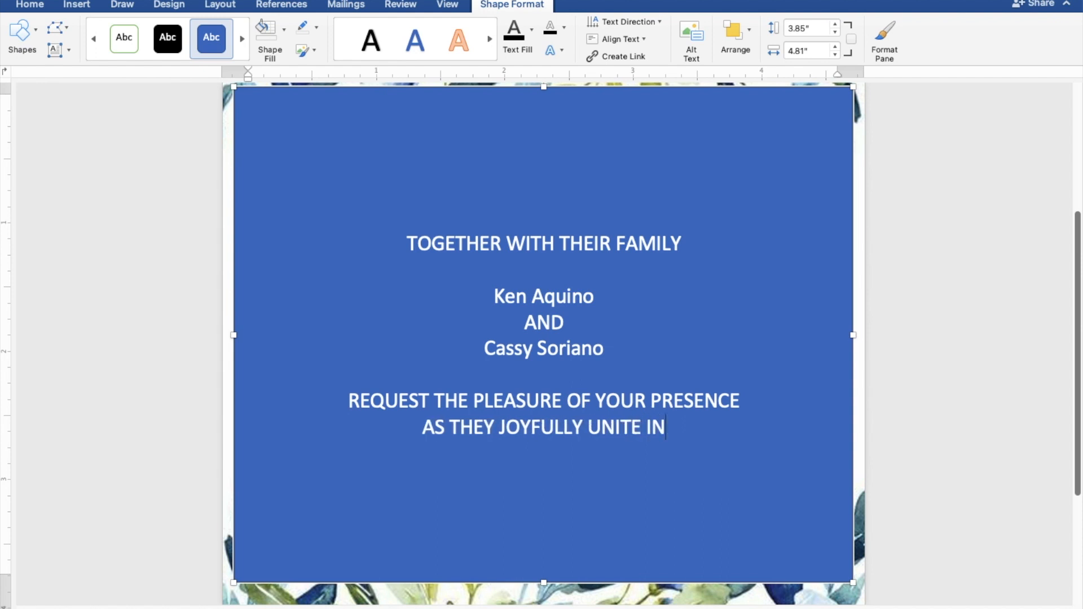
{"action": "type", "text": " MARRIAGE"}
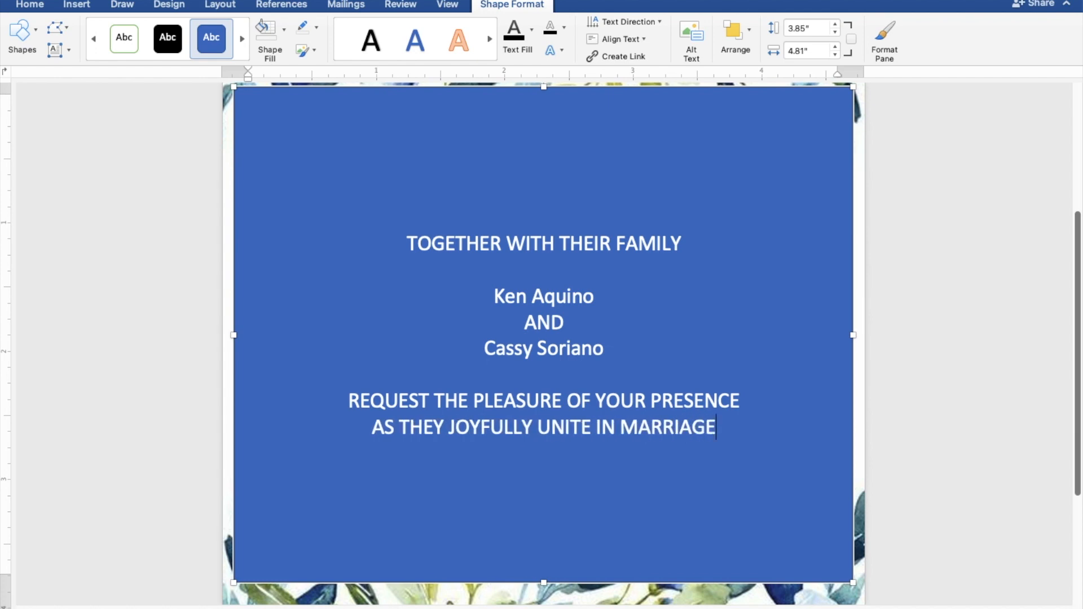
{"action": "key", "text": "Return"}
{"action": "key", "text": "Return"}
Type the date line SUNDAY | MAY 28, 2023 | 10:00 A.M.
{"action": "type", "text": "S"}
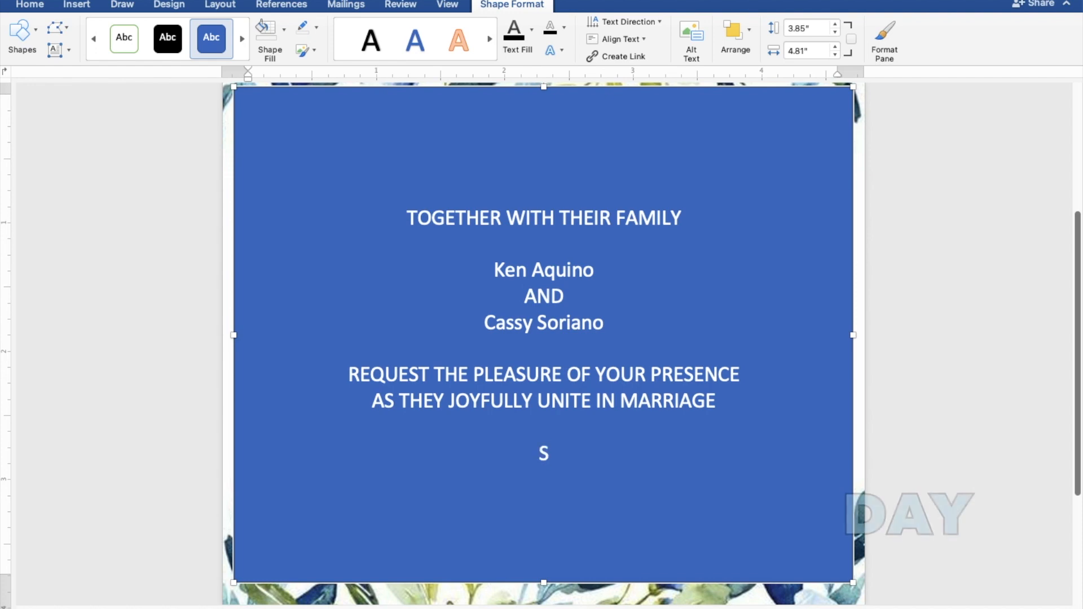
{"action": "type", "text": "UNDAY"}
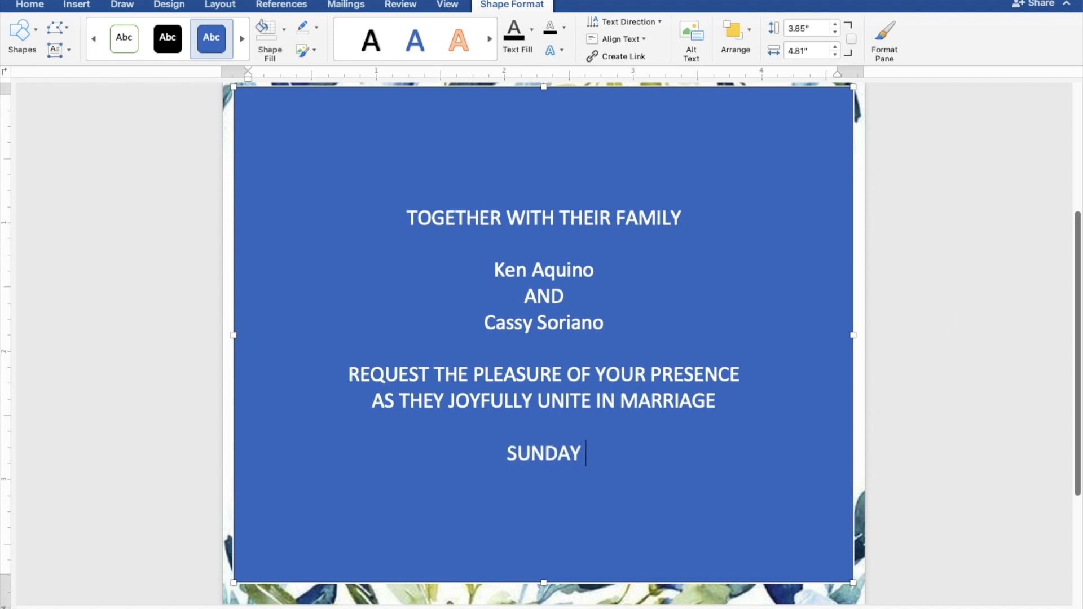
{"action": "type", "text": " |"}
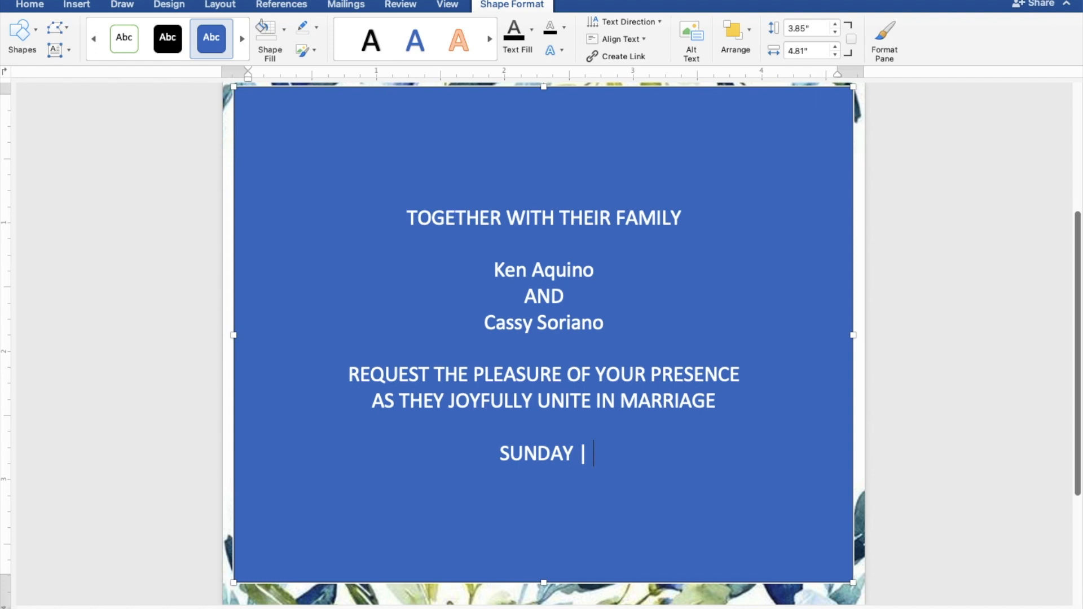
{"action": "type", "text": " MA"}
{"action": "type", "text": "Y"}
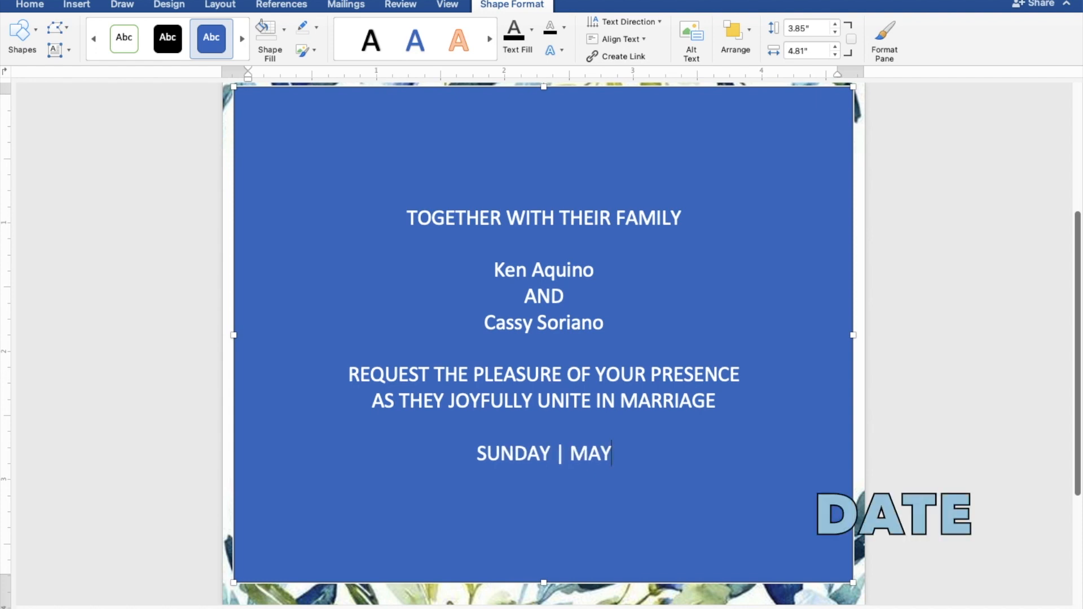
{"action": "type", "text": " 28"}
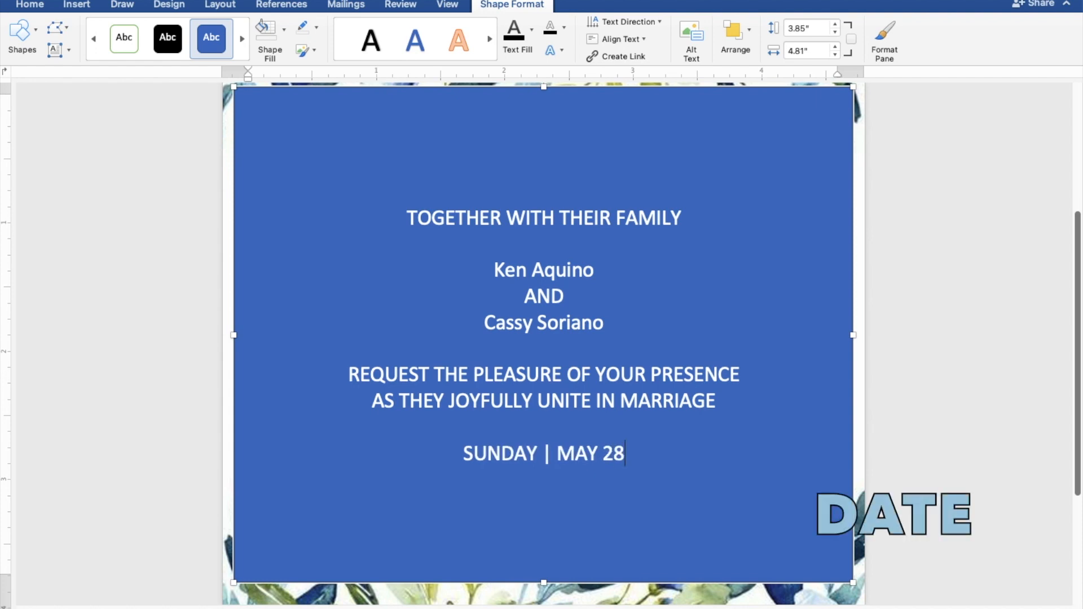
{"action": "type", "text": ", 2023"}
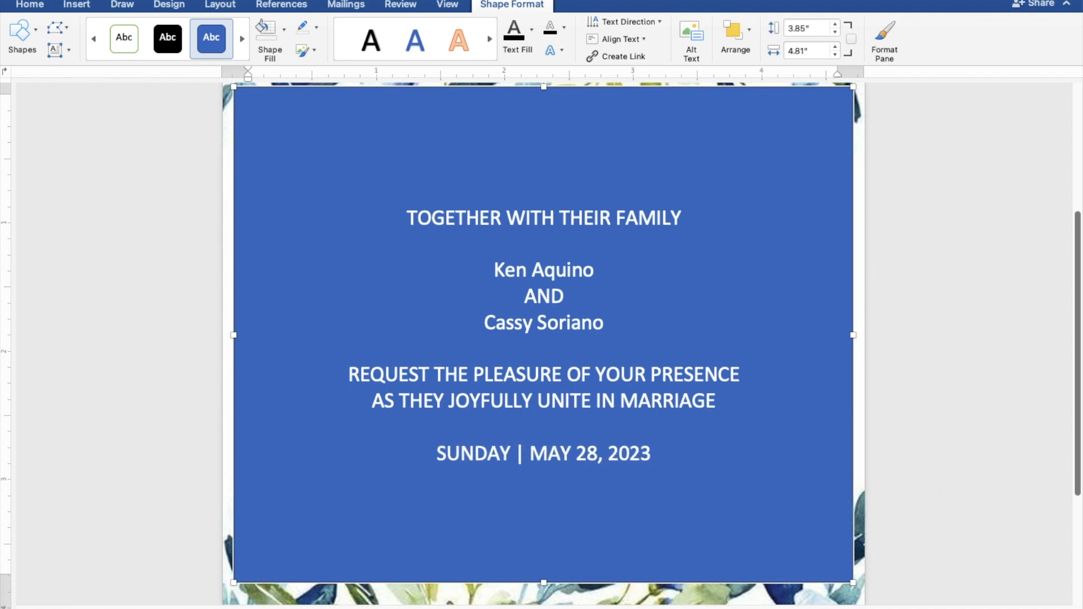
{"action": "type", "text": " |"}
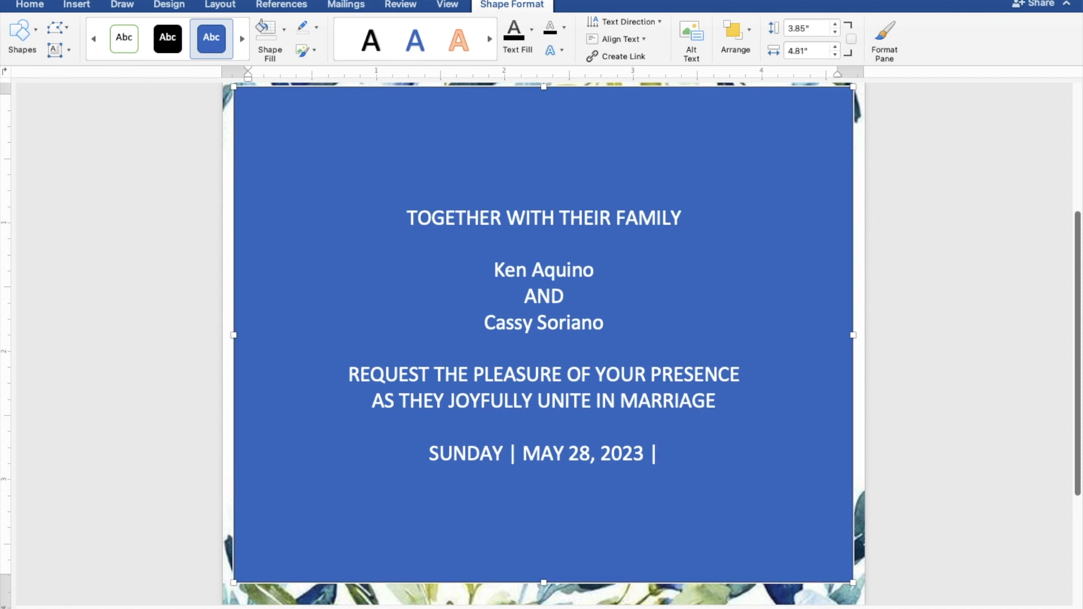
{"action": "type", "text": " 10"}
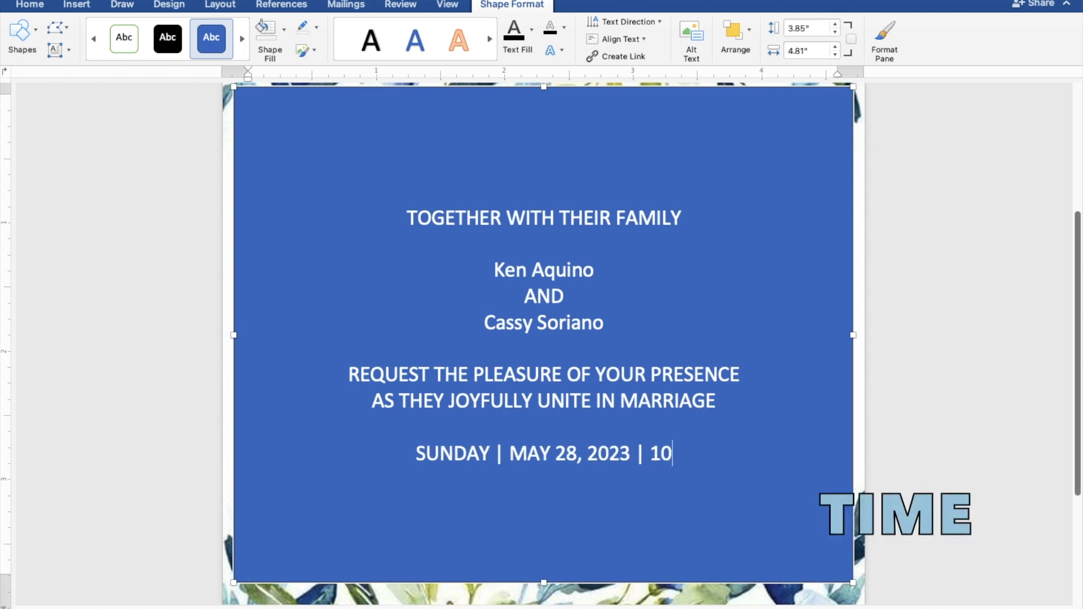
{"action": "type", "text": ":00"}
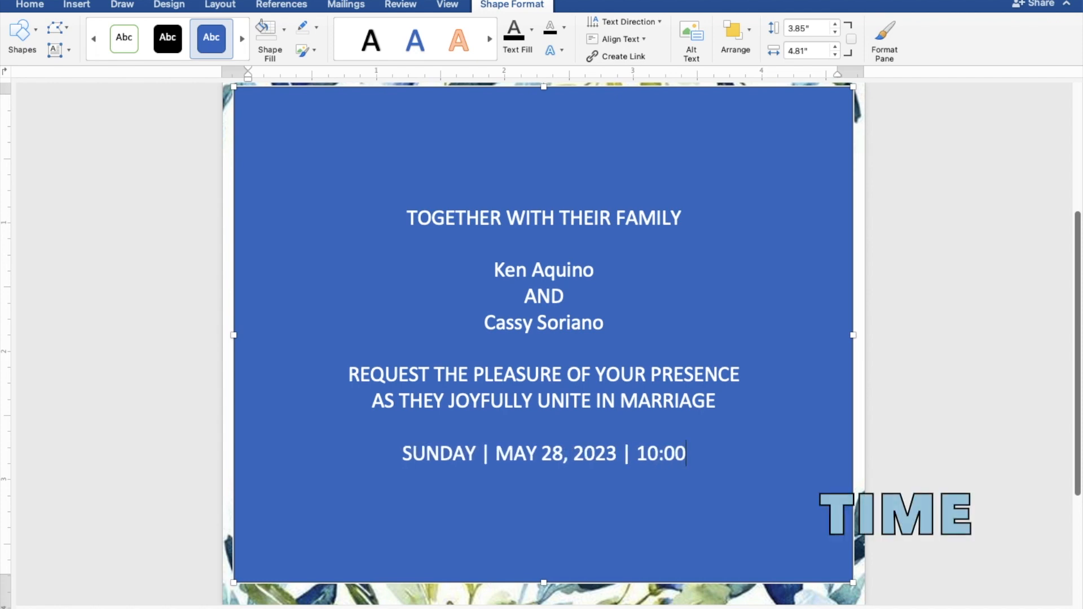
{"action": "type", "text": " A.M."}
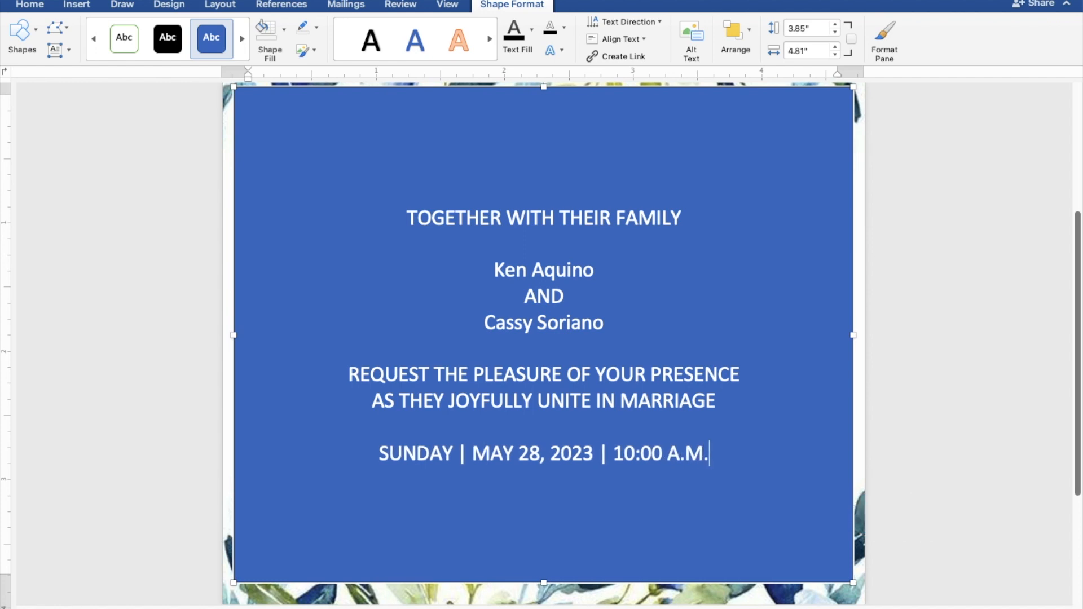
{"action": "key", "text": "Return"}
Add ST. THOMAS AQUINAS PARISH CHURCH, MANGALDAN, PANGASINAN, then 'Reception to follow' after a blank line.
{"action": "type", "text": "ST."}
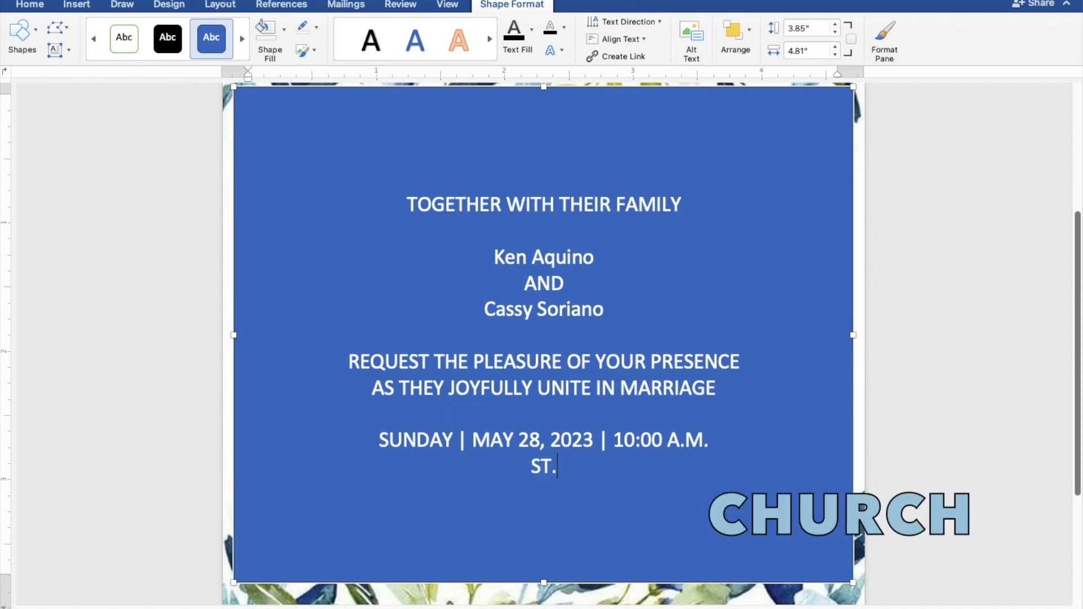
{"action": "type", "text": " THO"}
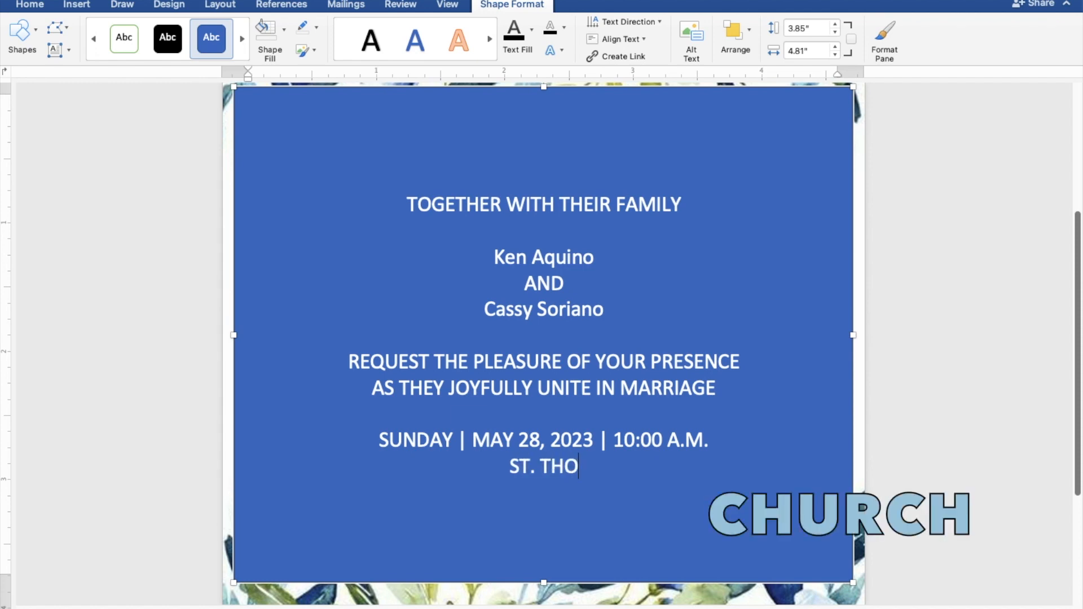
{"action": "type", "text": "MAS "}
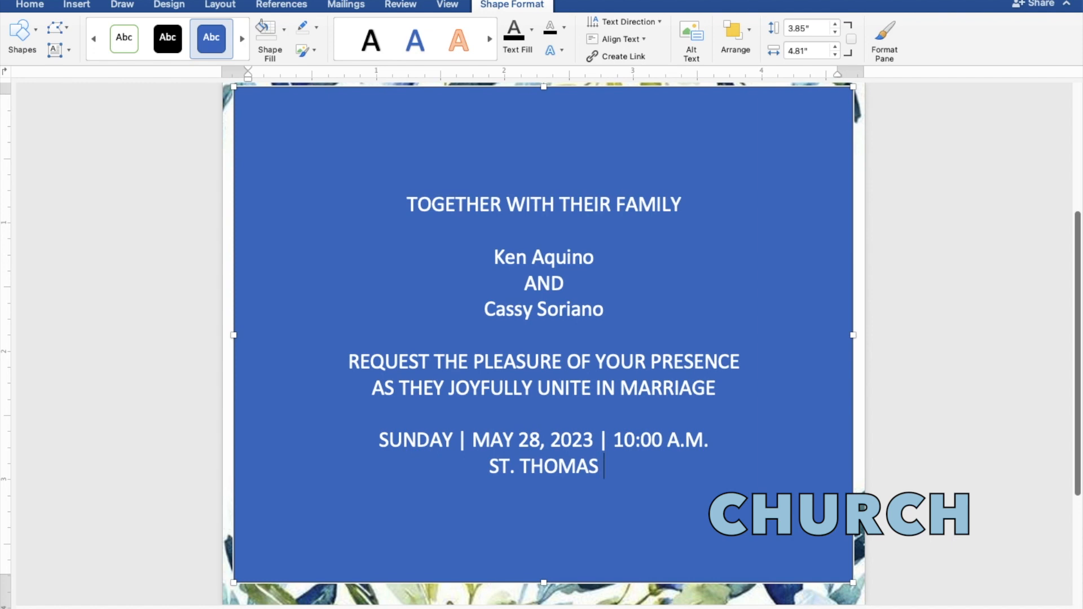
{"action": "type", "text": "AQUI"}
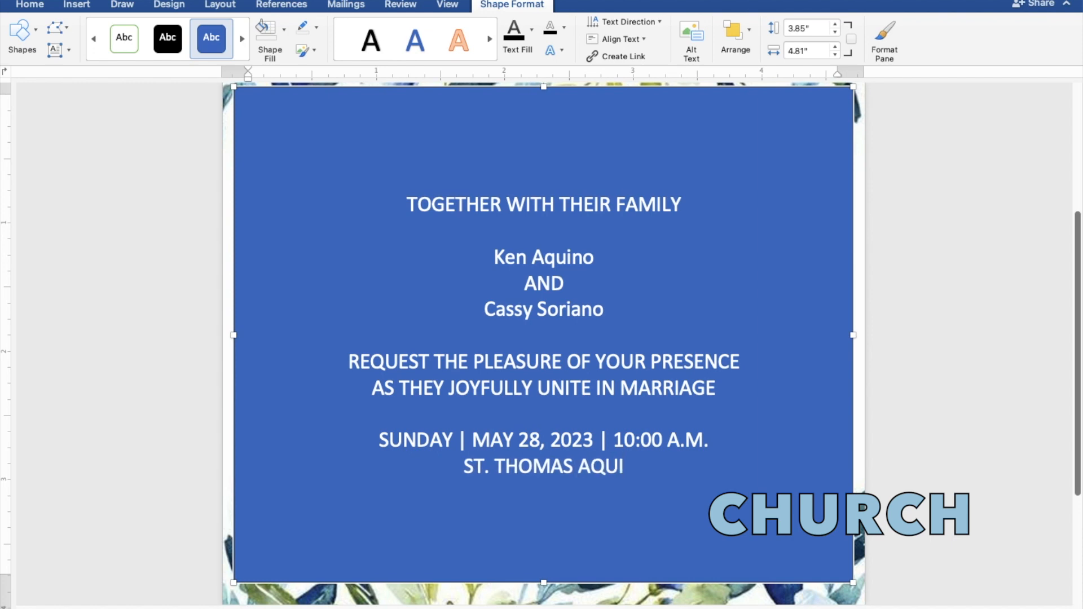
{"action": "type", "text": "NAS"}
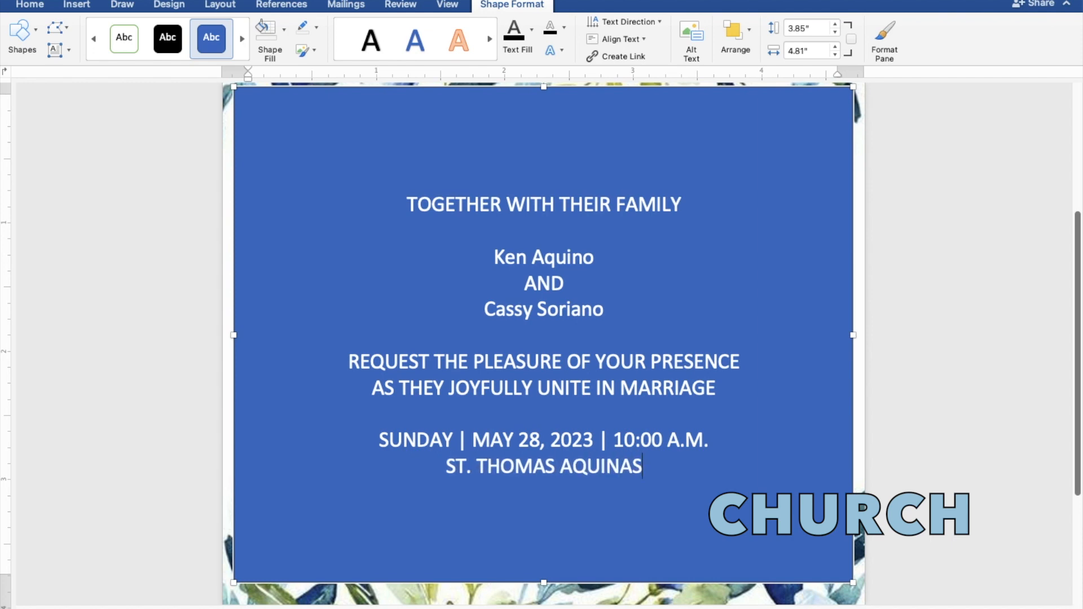
{"action": "type", "text": " PA"}
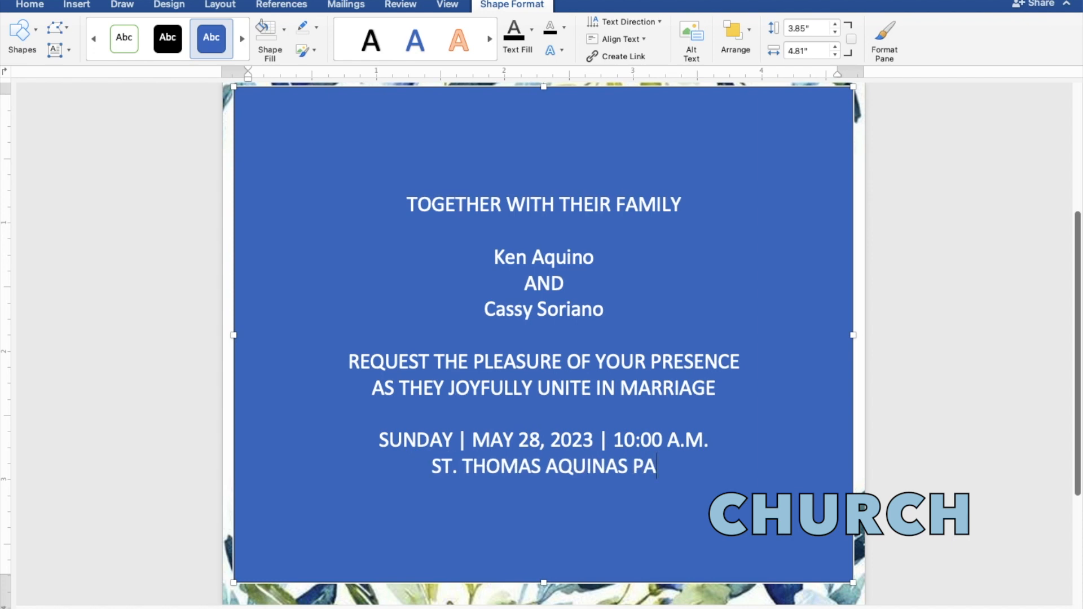
{"action": "type", "text": "RISH"}
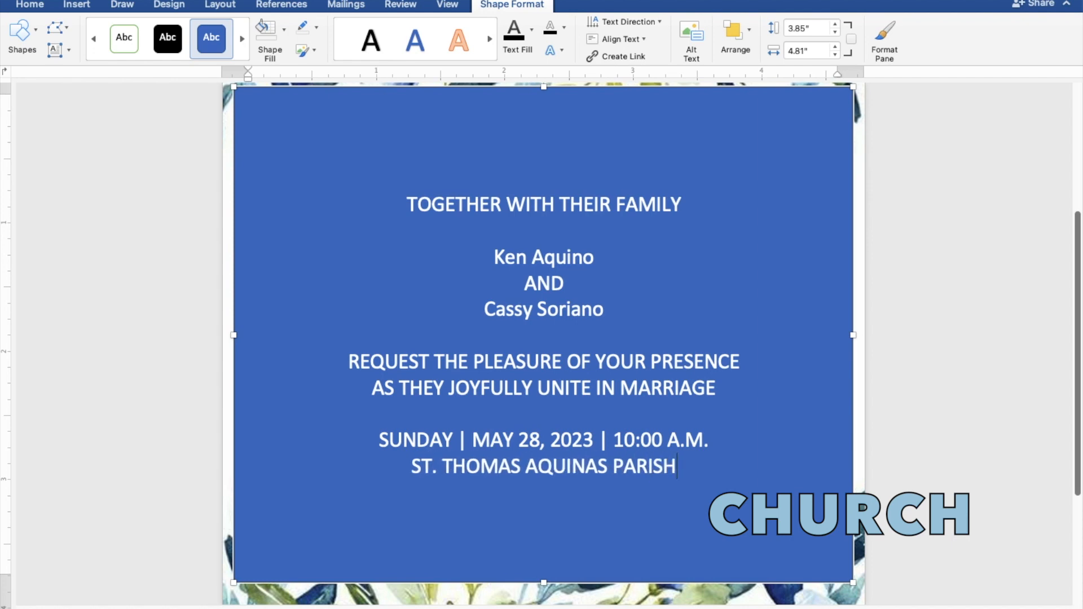
{"action": "type", "text": " CHU"}
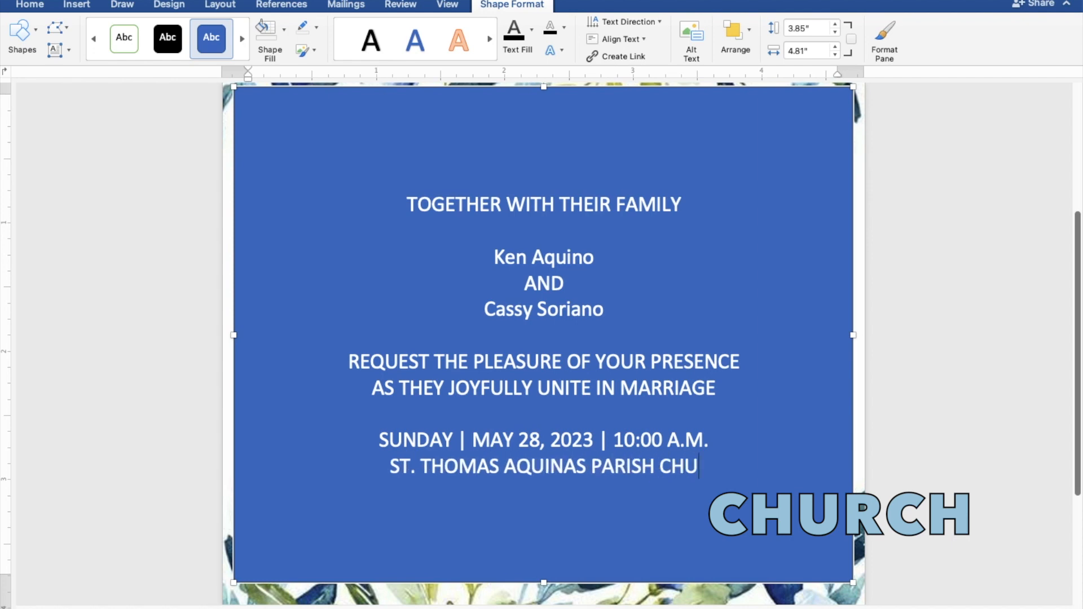
{"action": "type", "text": "RCH"}
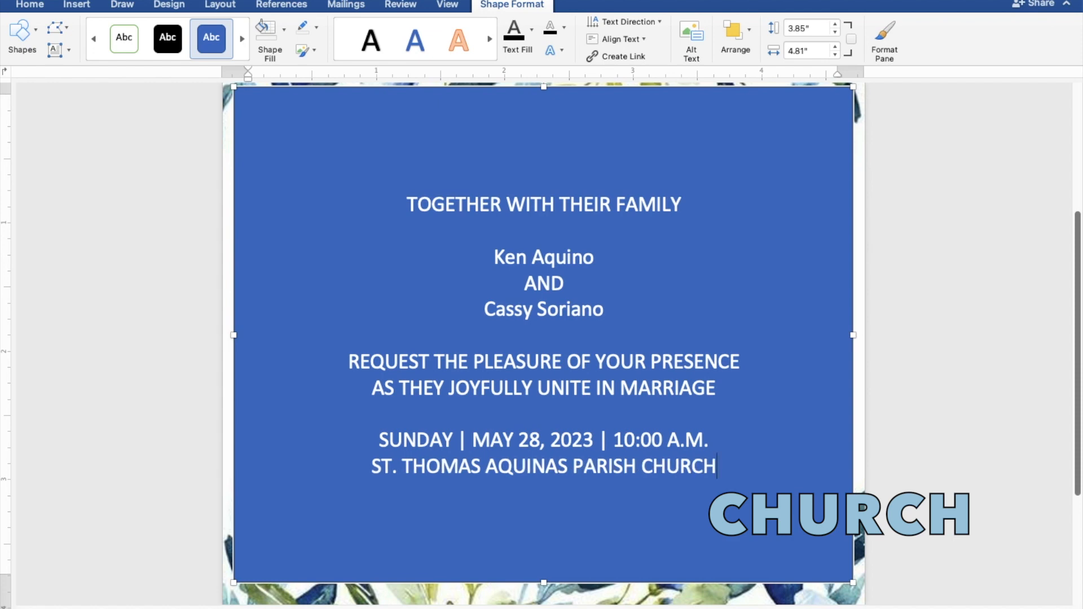
{"action": "key", "text": "Return"}
{"action": "type", "text": "MA"}
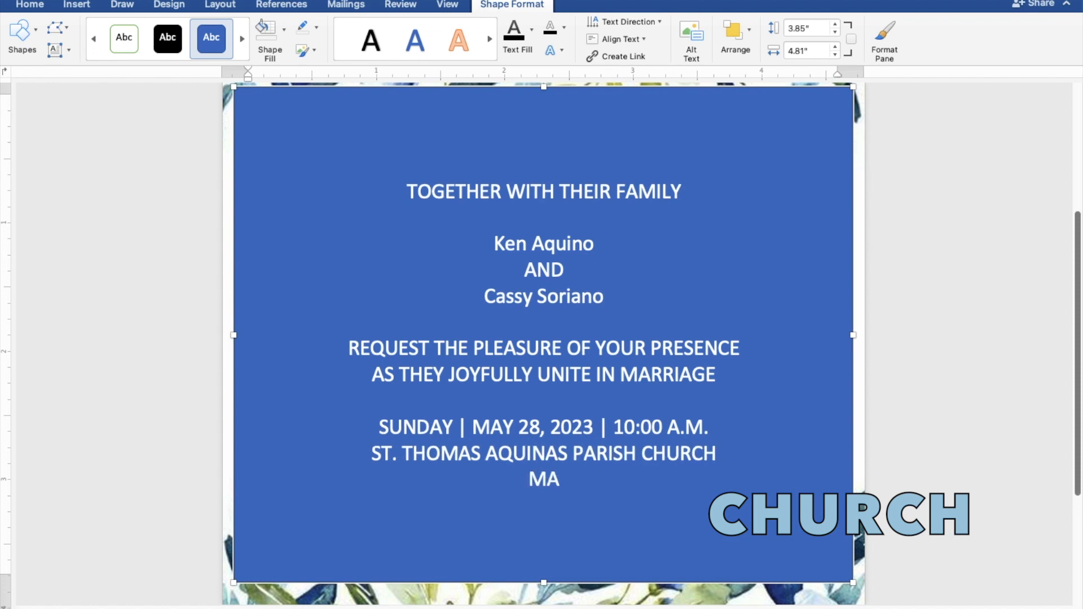
{"action": "type", "text": "NGALDAN"}
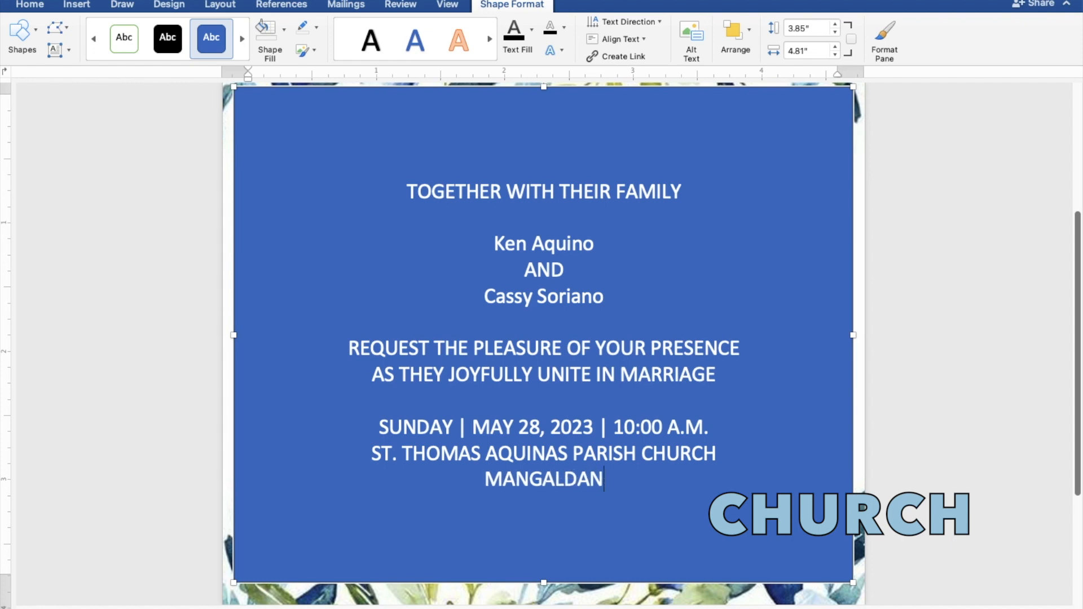
{"action": "type", "text": ", P"}
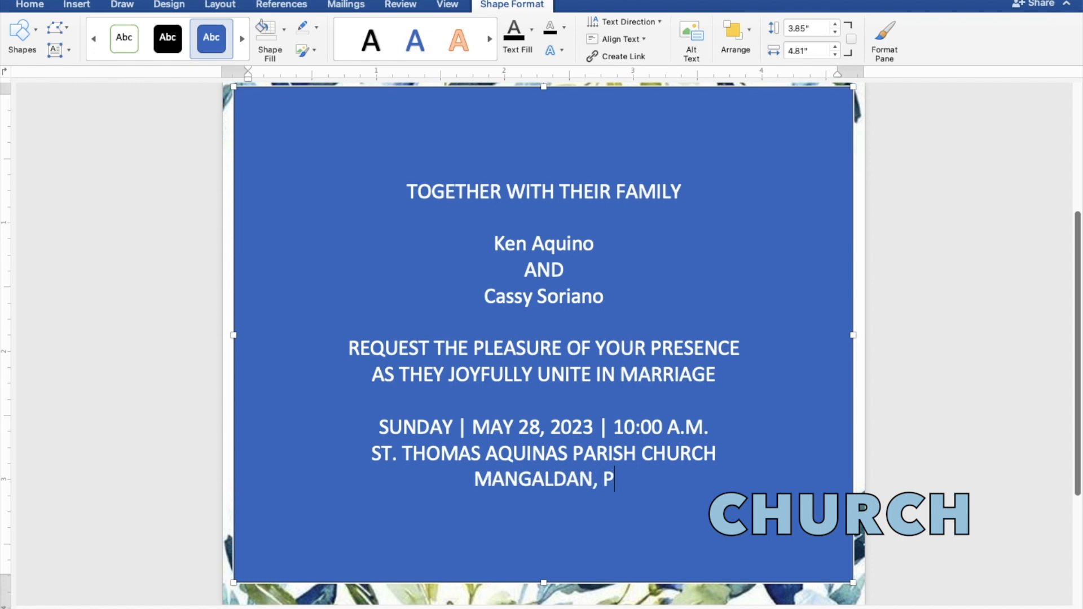
{"action": "type", "text": "ANGA"}
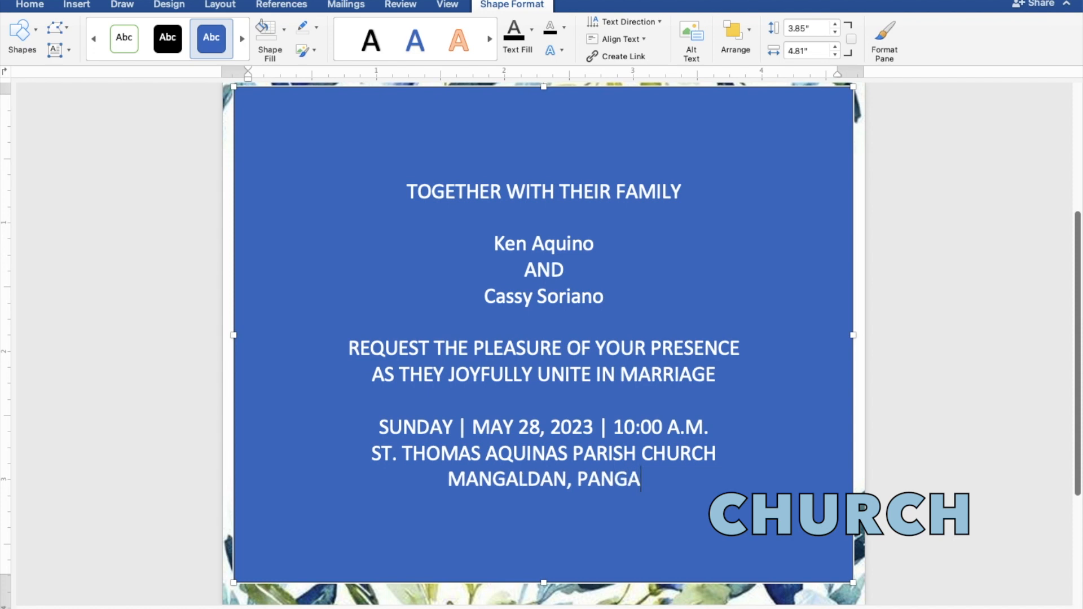
{"action": "type", "text": "SINAN"}
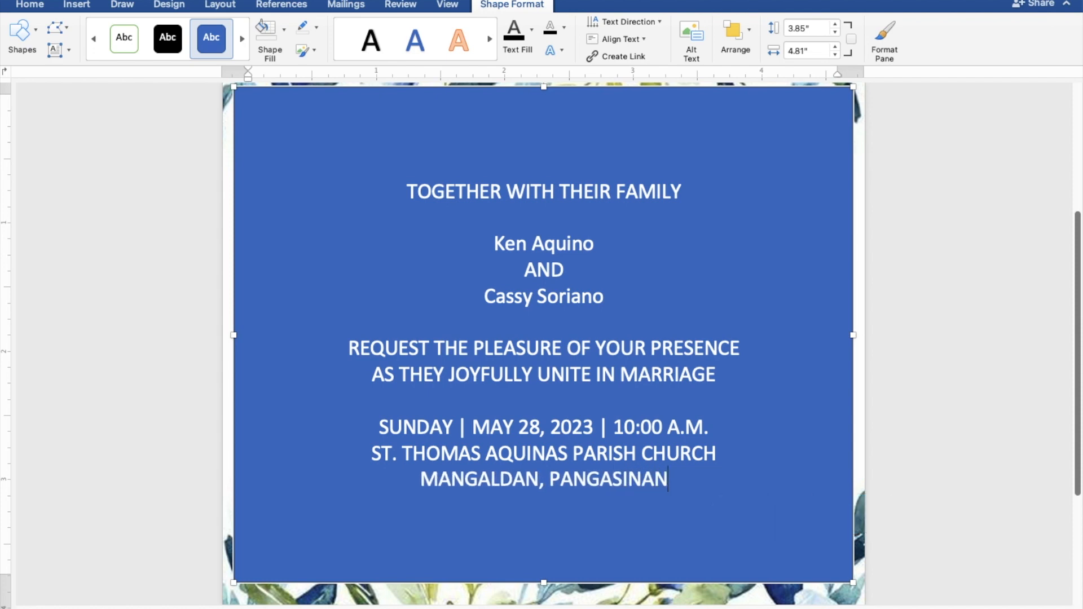
{"action": "key", "text": "Return"}
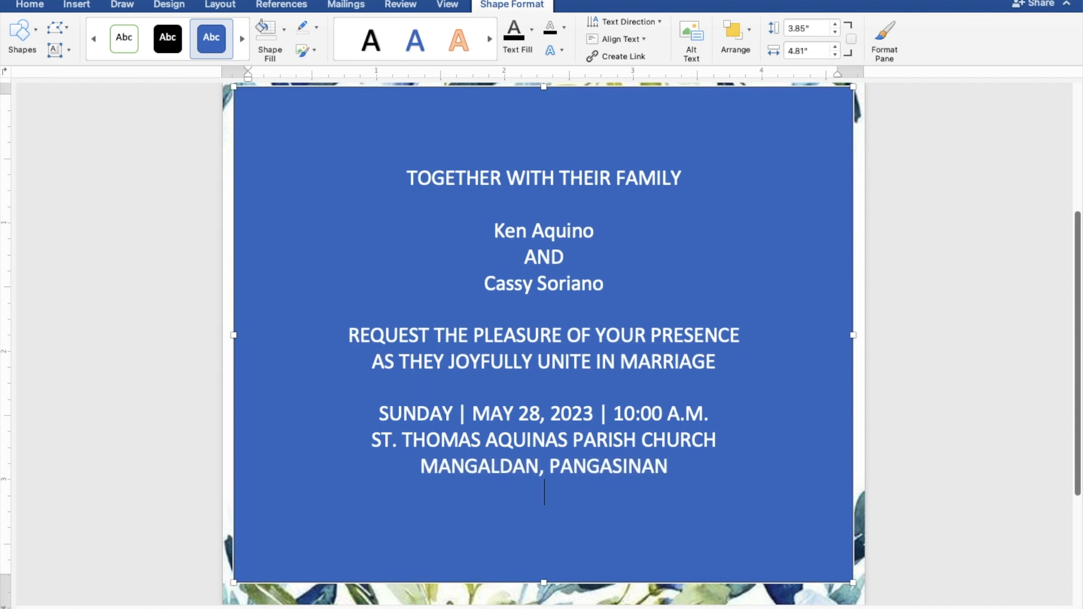
{"action": "key", "text": "Return"}
{"action": "type", "text": "R"}
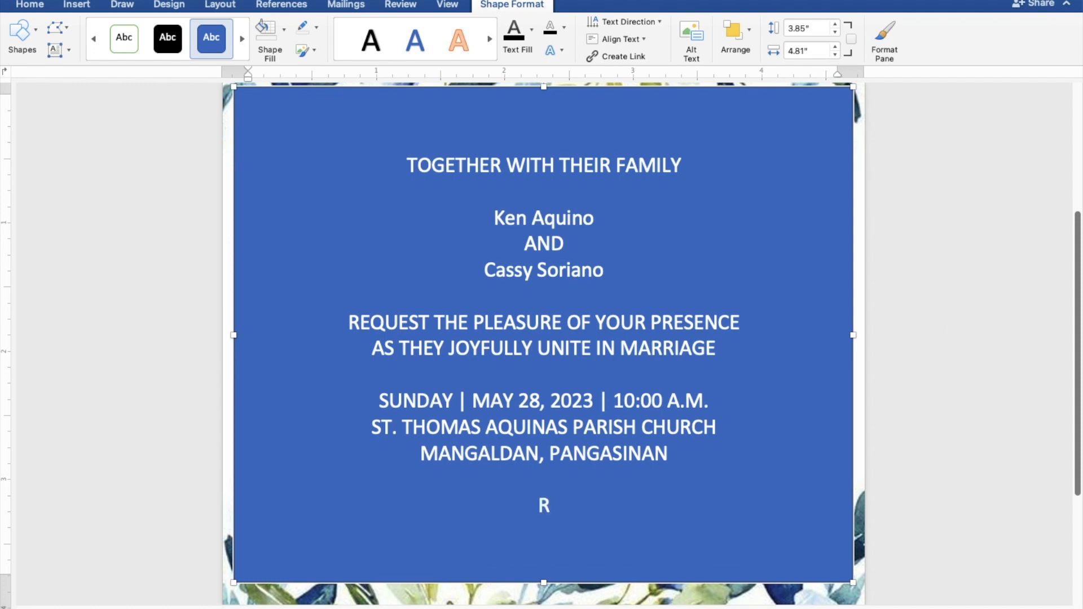
{"action": "type", "text": "eceptio"}
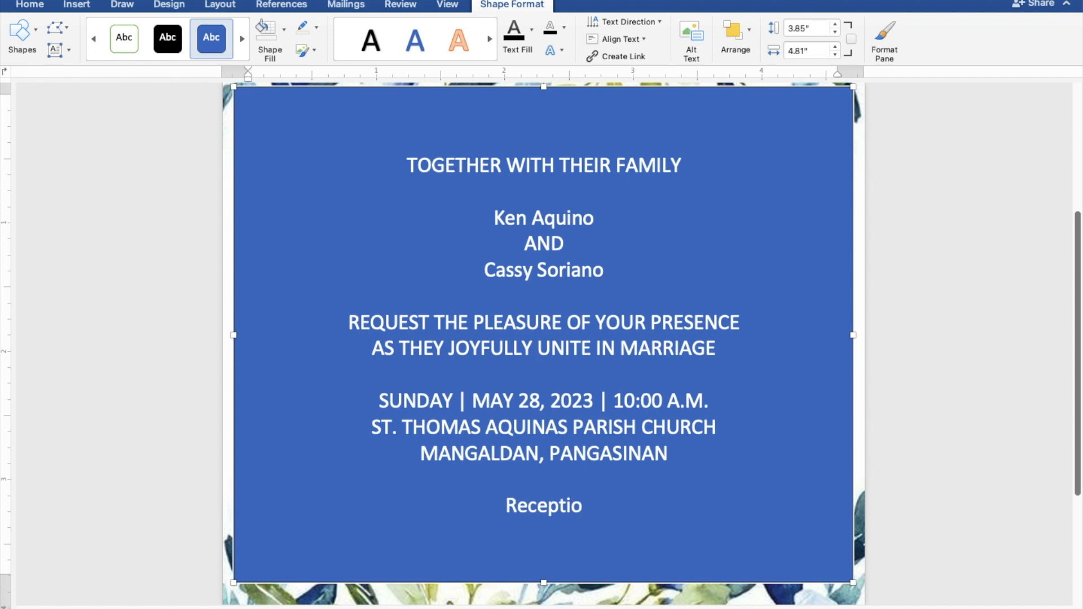
{"action": "type", "text": "n t"}
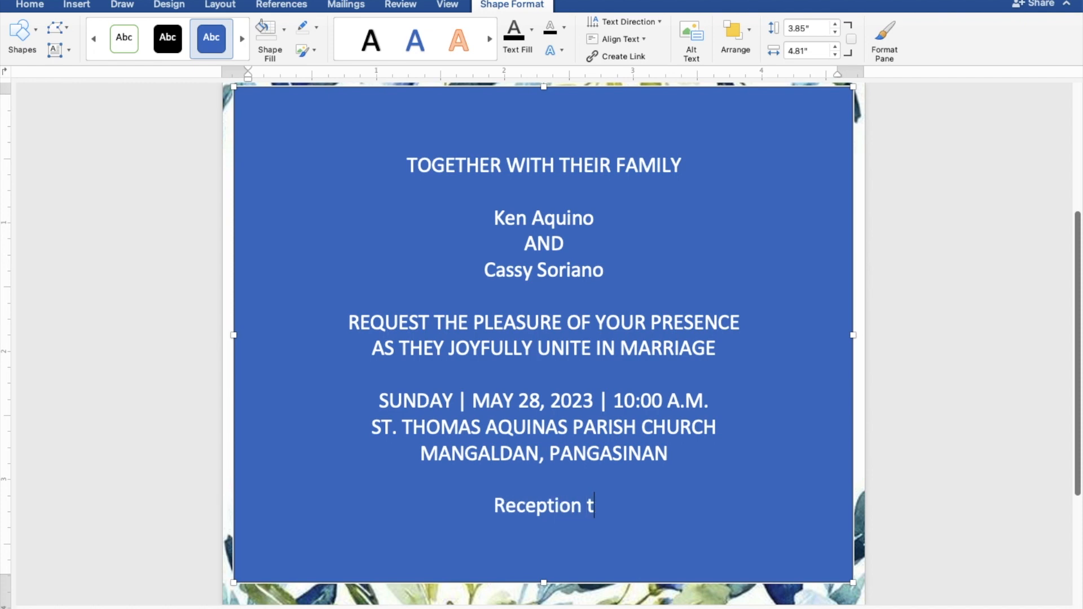
{"action": "type", "text": "o fo"}
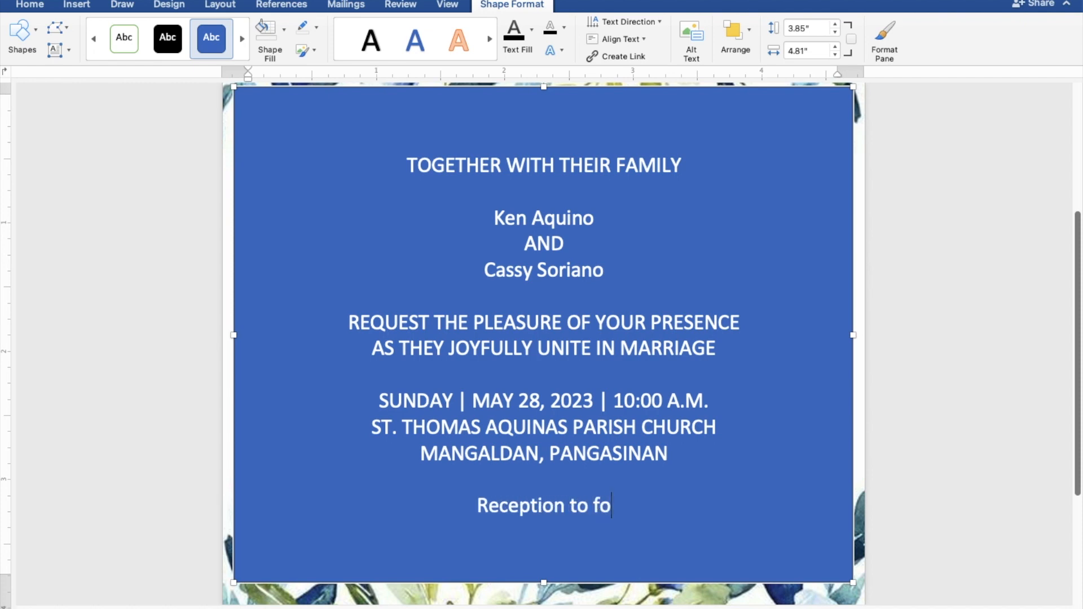
{"action": "type", "text": "llow"}
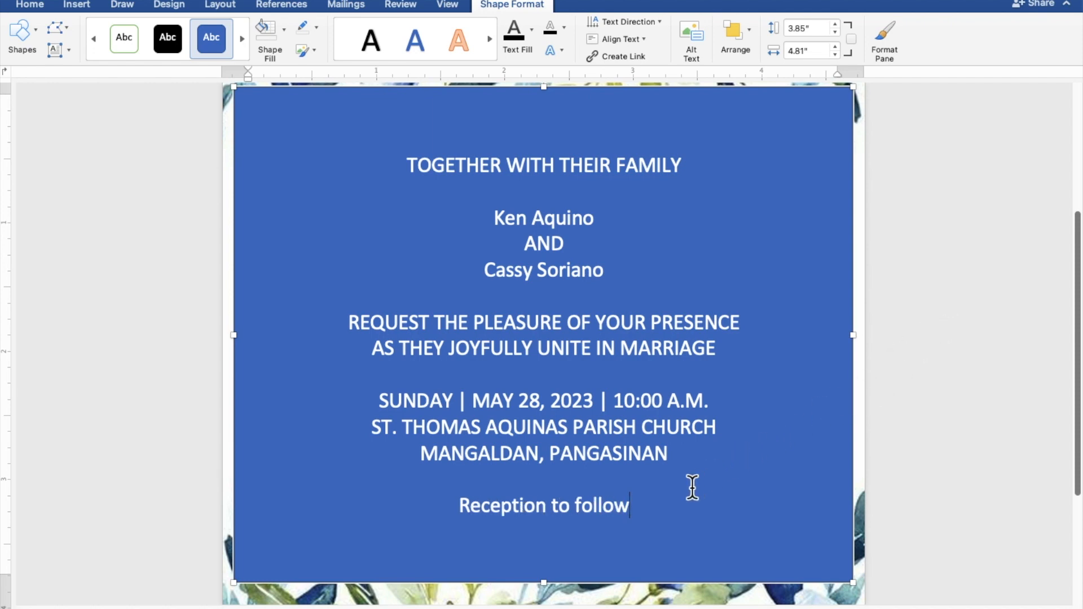
Give the text box no fill and no outline, and make the invitation text black.
{"action": "left_click_drag", "start_coordinate": [631, 506], "coordinate": [405, 168]}
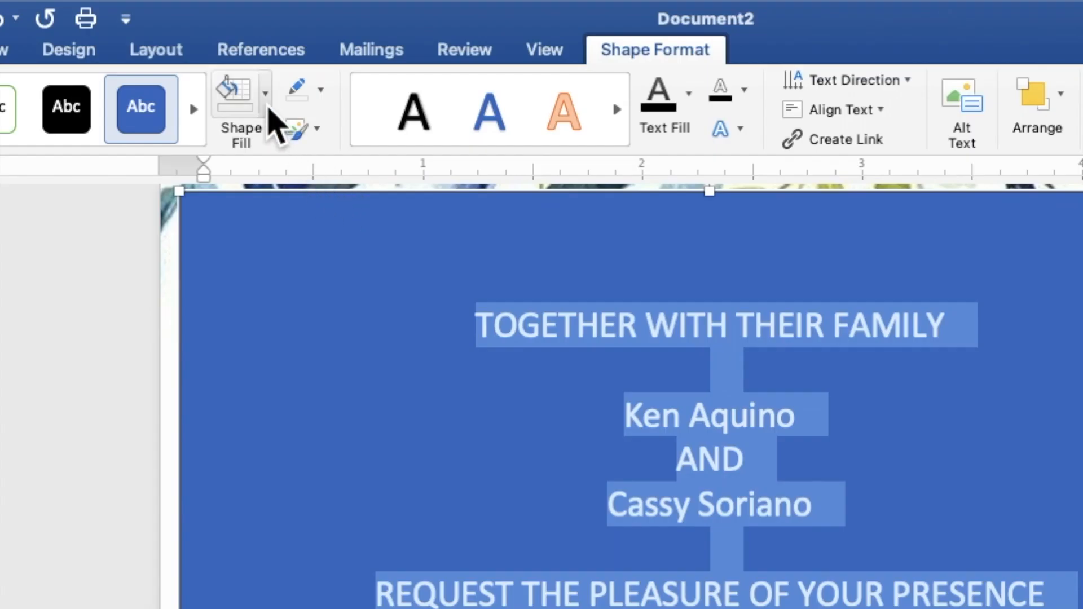
{"action": "left_click", "coordinate": [265, 93]}
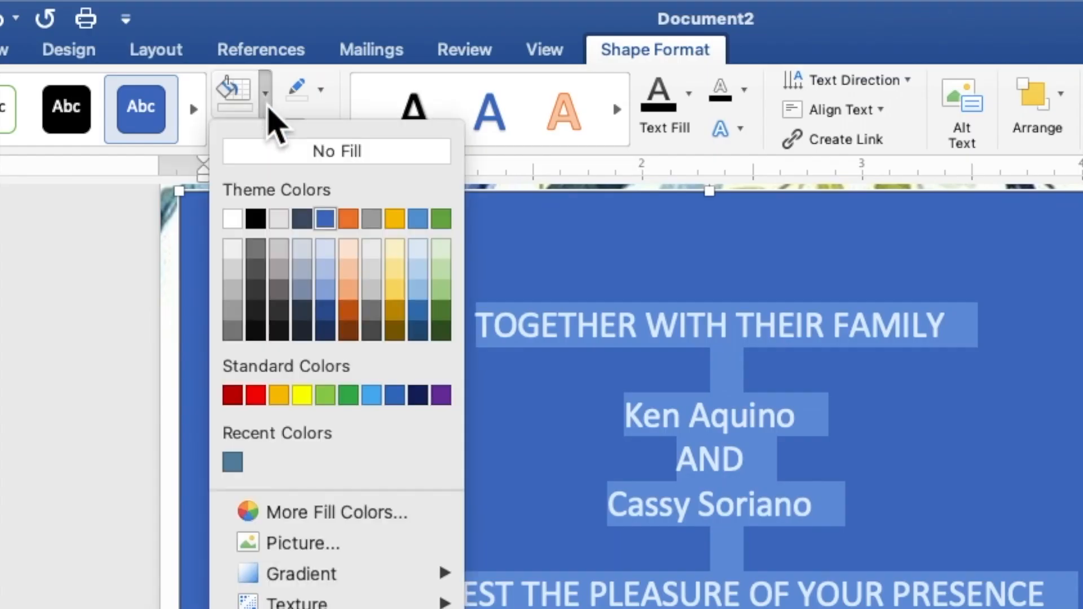
{"action": "left_click", "coordinate": [272, 150]}
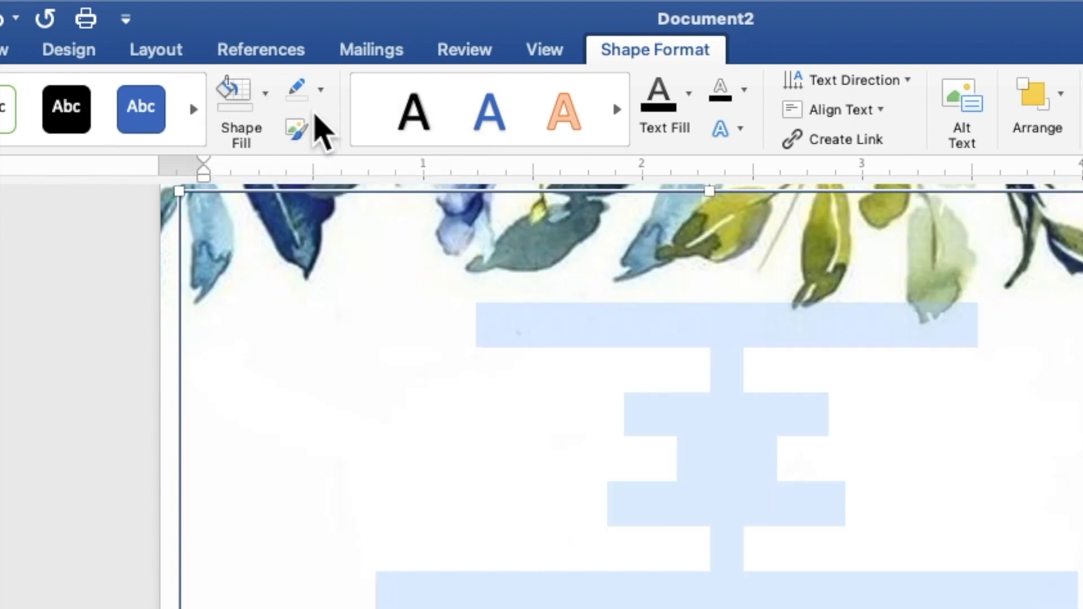
{"action": "left_click", "coordinate": [321, 91]}
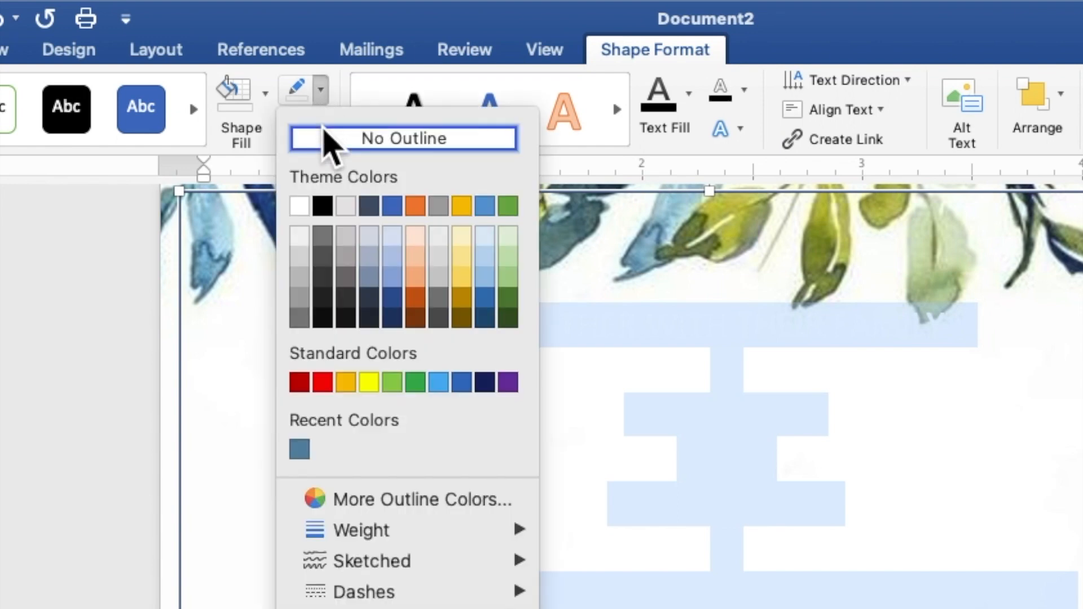
{"action": "left_click", "coordinate": [326, 139]}
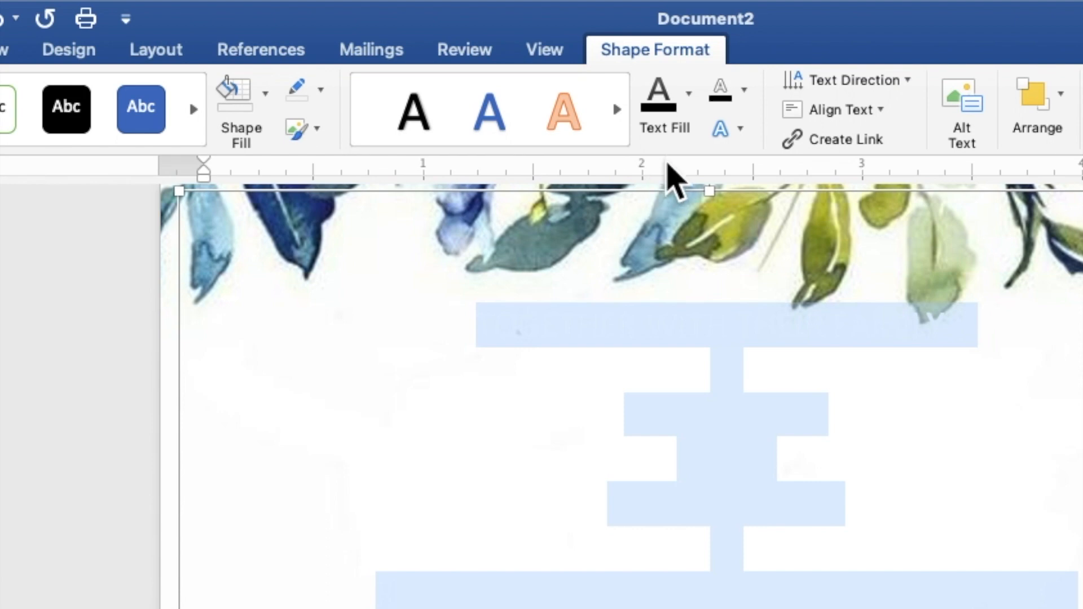
{"action": "left_click", "coordinate": [689, 106]}
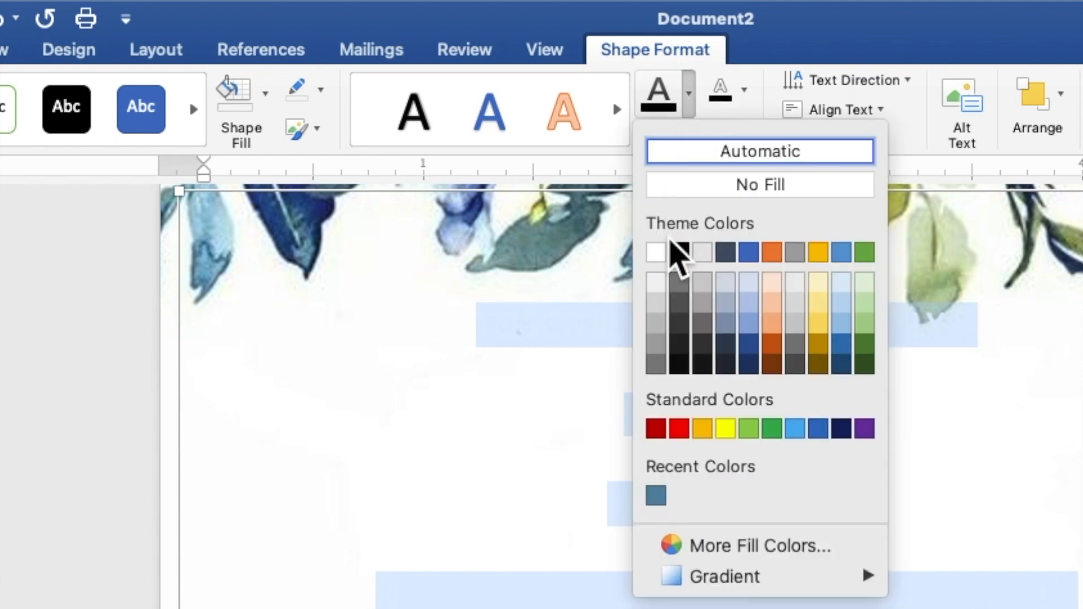
{"action": "left_click", "coordinate": [679, 255]}
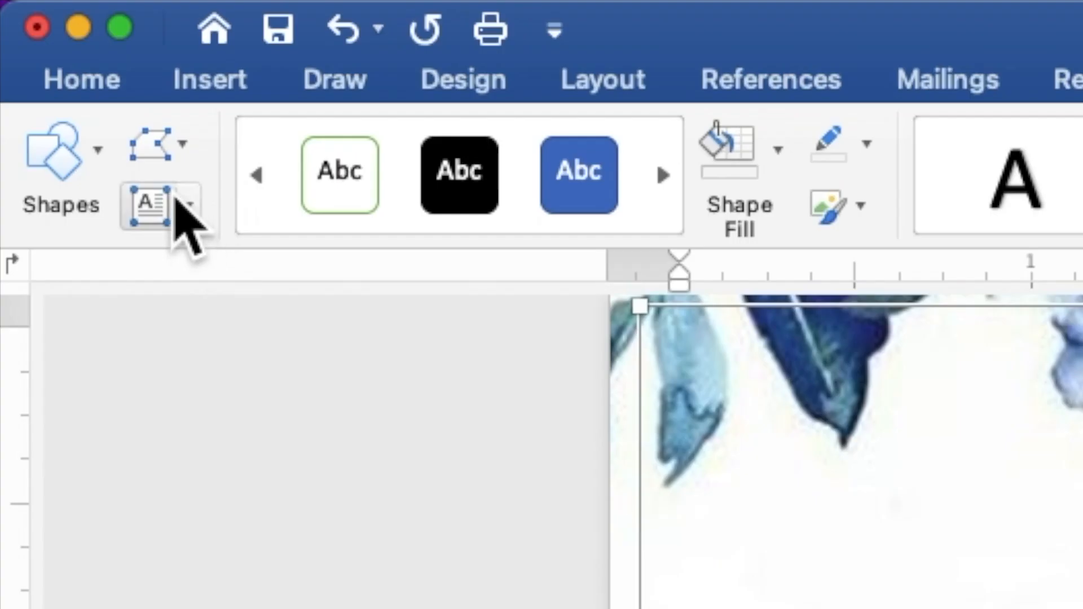
Format the invitation text as Times New Roman, size 9.
{"action": "left_click", "coordinate": [84, 81]}
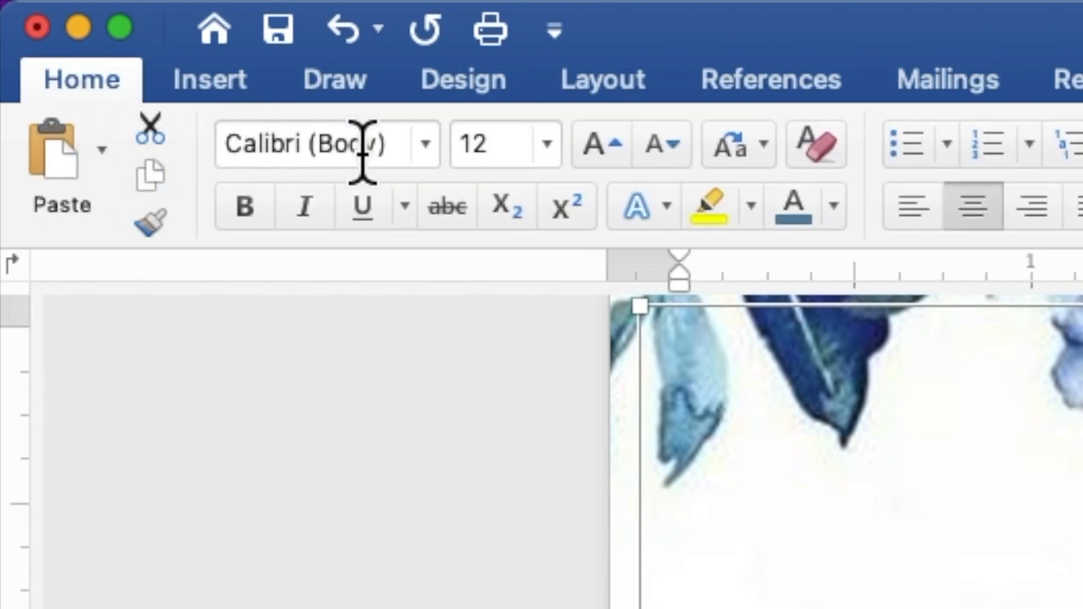
{"action": "left_click", "coordinate": [426, 144]}
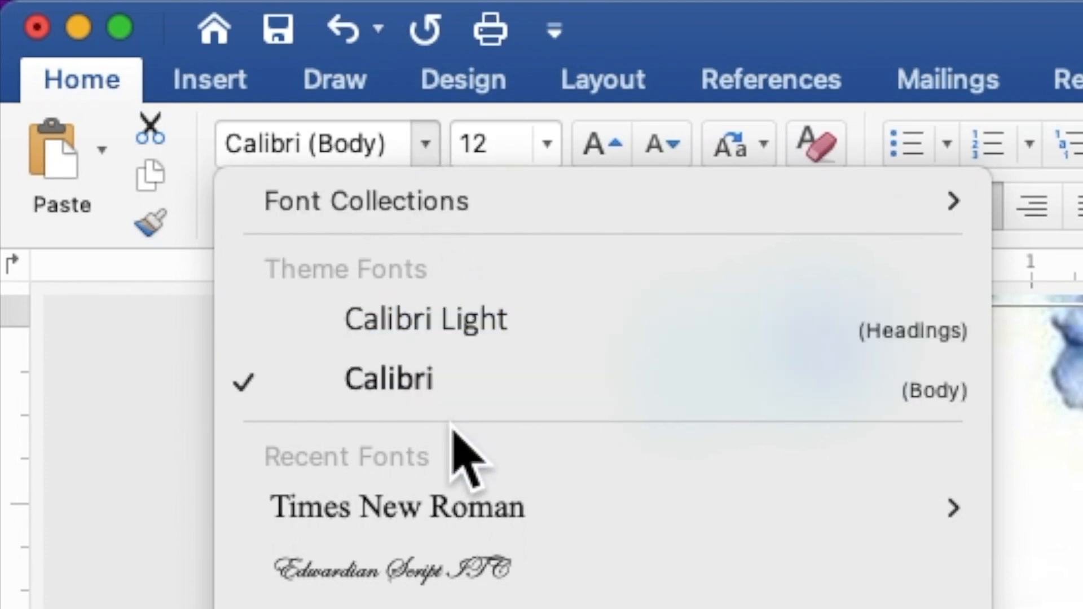
{"action": "mouse_move", "coordinate": [456, 509]}
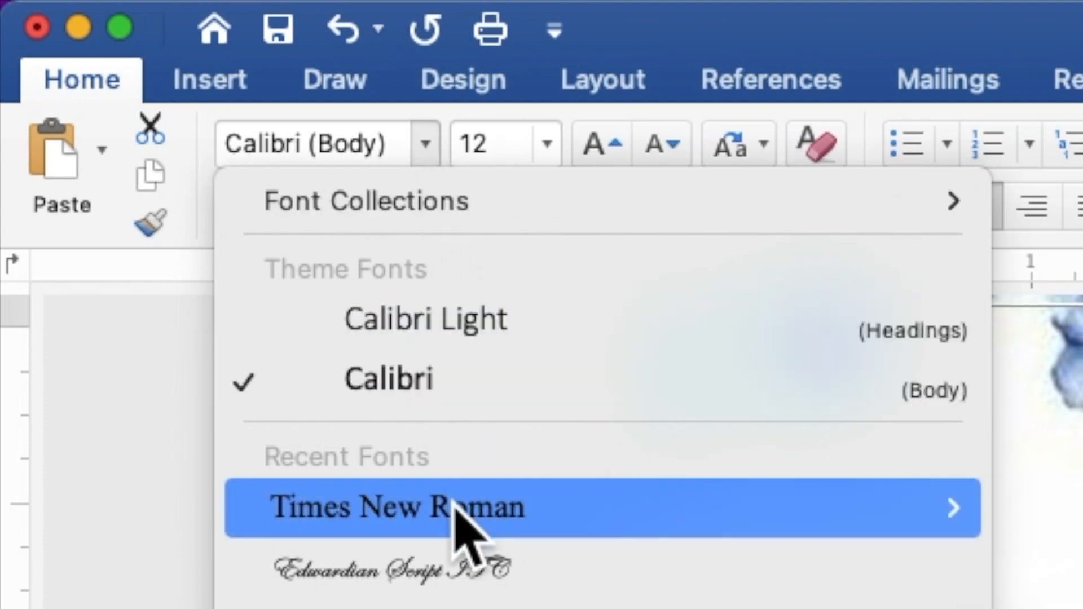
{"action": "left_click", "coordinate": [455, 506]}
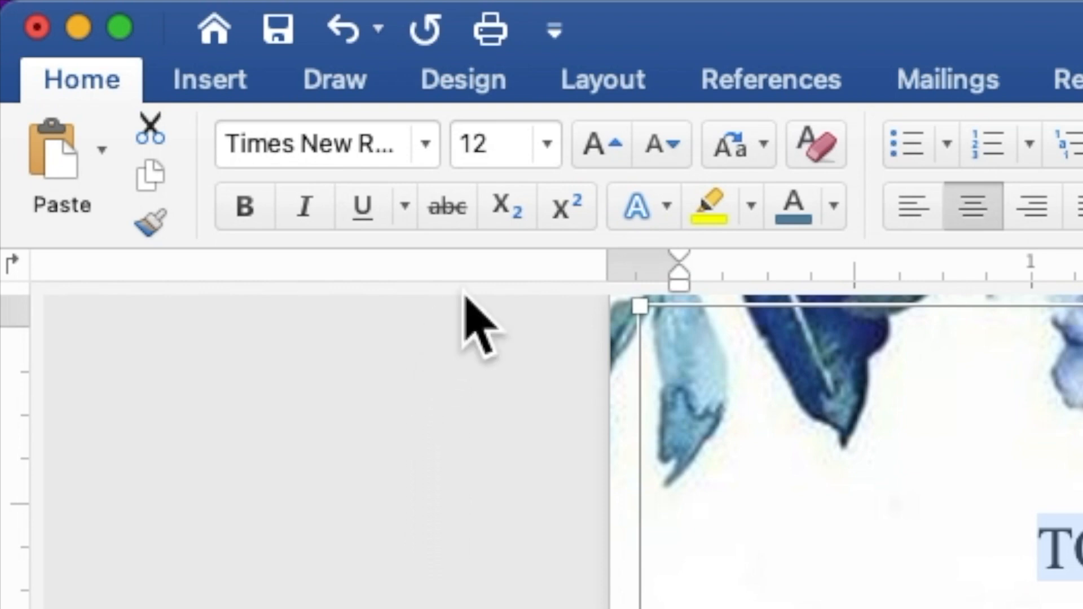
{"action": "left_click", "coordinate": [511, 143]}
{"action": "left_click_drag", "start_coordinate": [511, 143], "coordinate": [458, 158]}
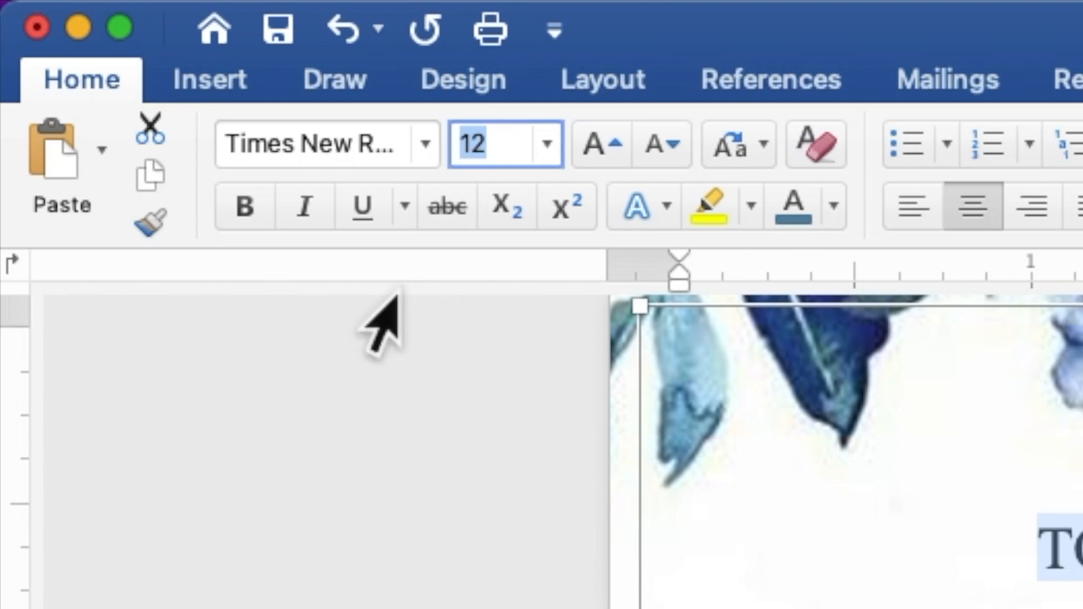
{"action": "type", "text": "9"}
{"action": "key", "text": "Return"}
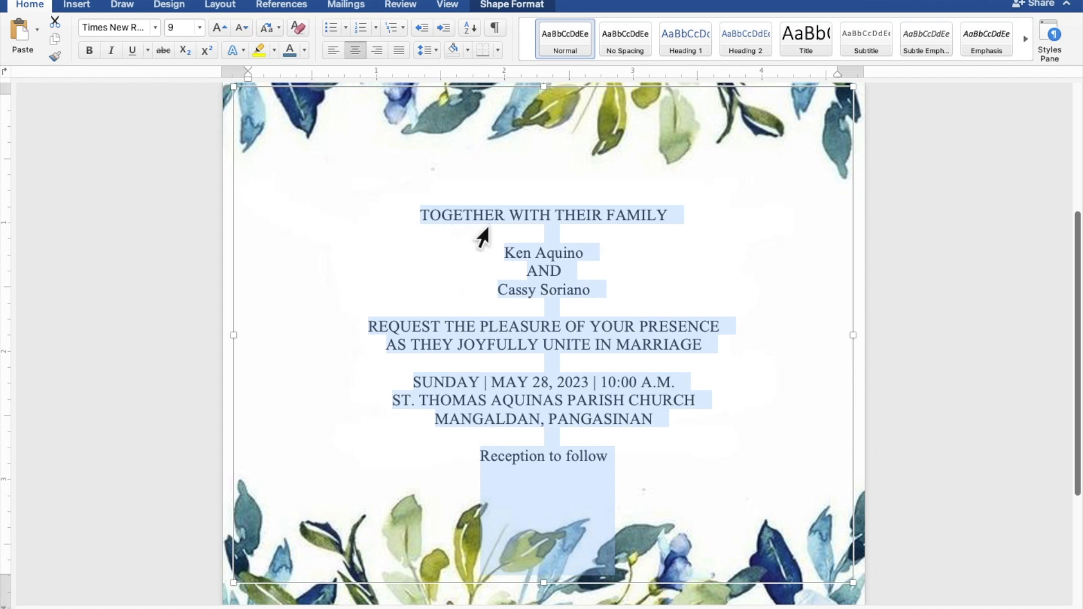
Enlarge both name lines and 'Reception to follow' to size 20.
{"action": "left_click", "coordinate": [590, 248]}
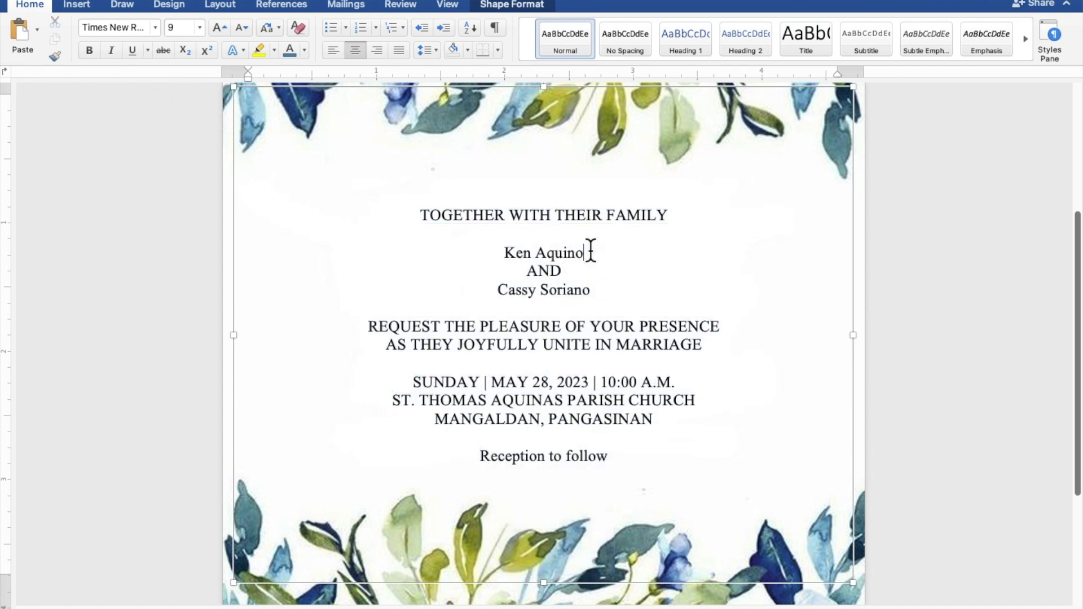
{"action": "left_click_drag", "start_coordinate": [585, 251], "coordinate": [504, 252]}
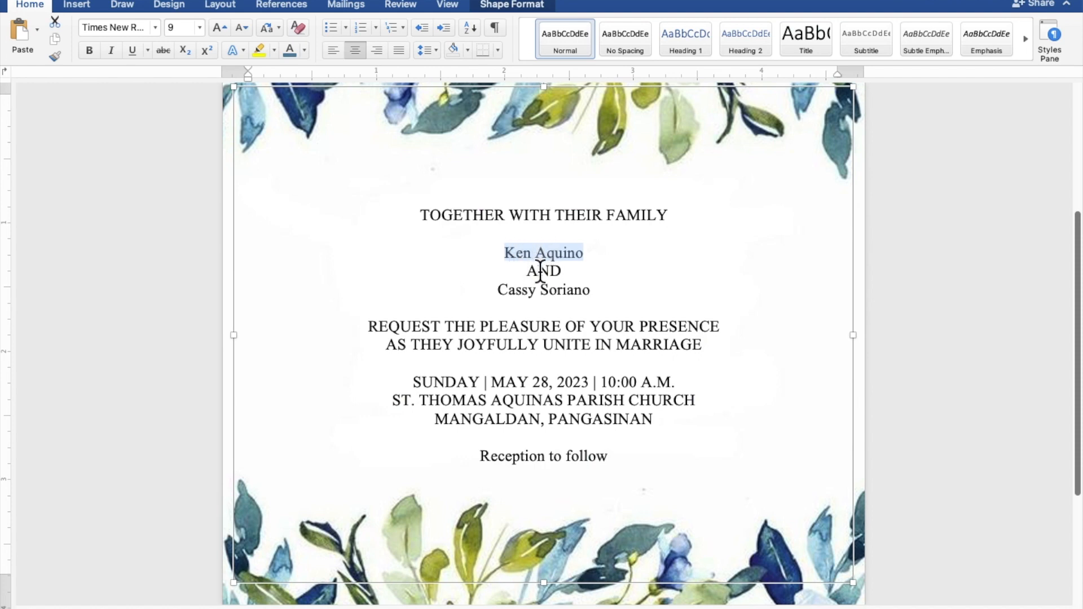
{"action": "left_click_drag", "start_coordinate": [590, 290], "coordinate": [514, 292]}
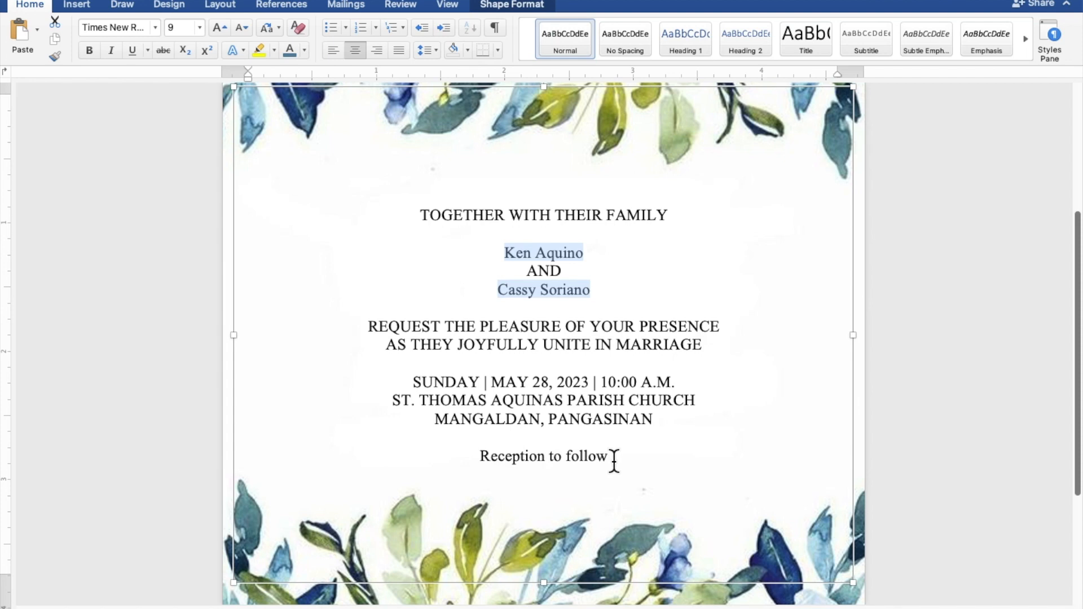
{"action": "left_click_drag", "start_coordinate": [609, 457], "coordinate": [504, 458]}
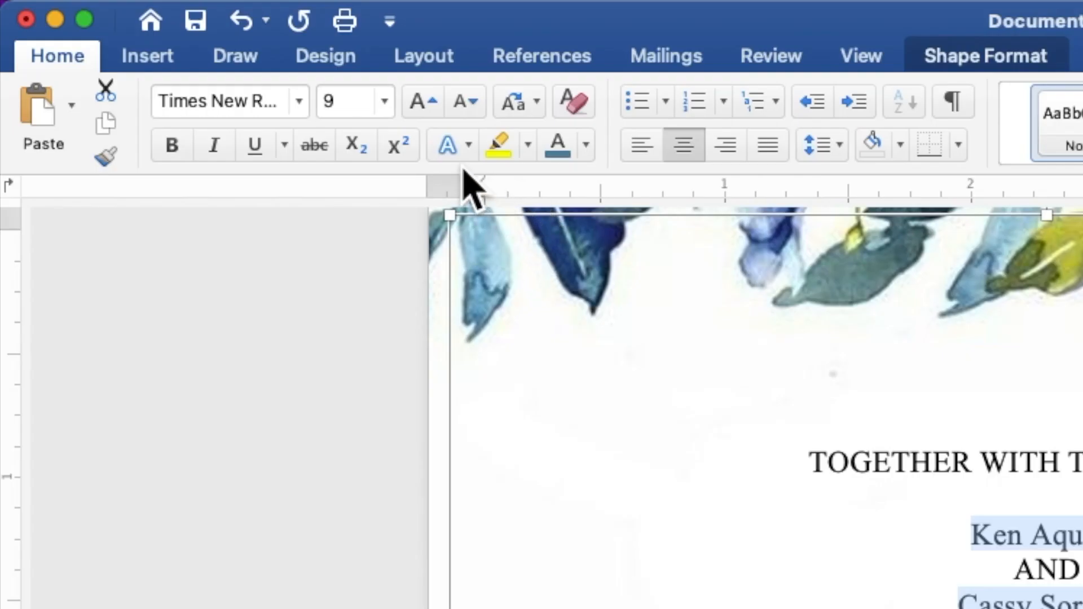
{"action": "left_click", "coordinate": [364, 97]}
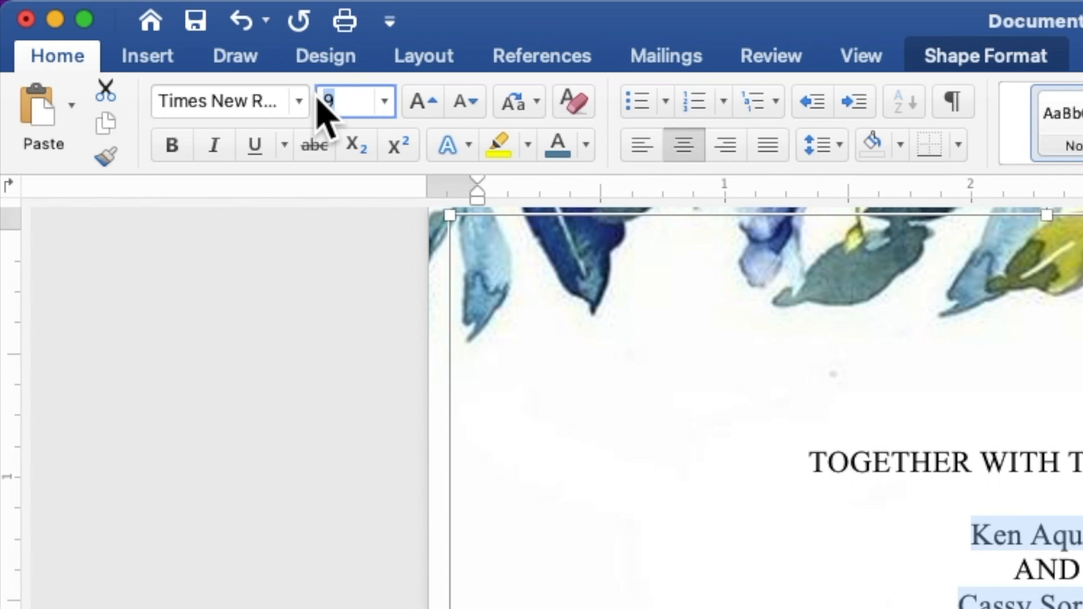
{"action": "type", "text": "20"}
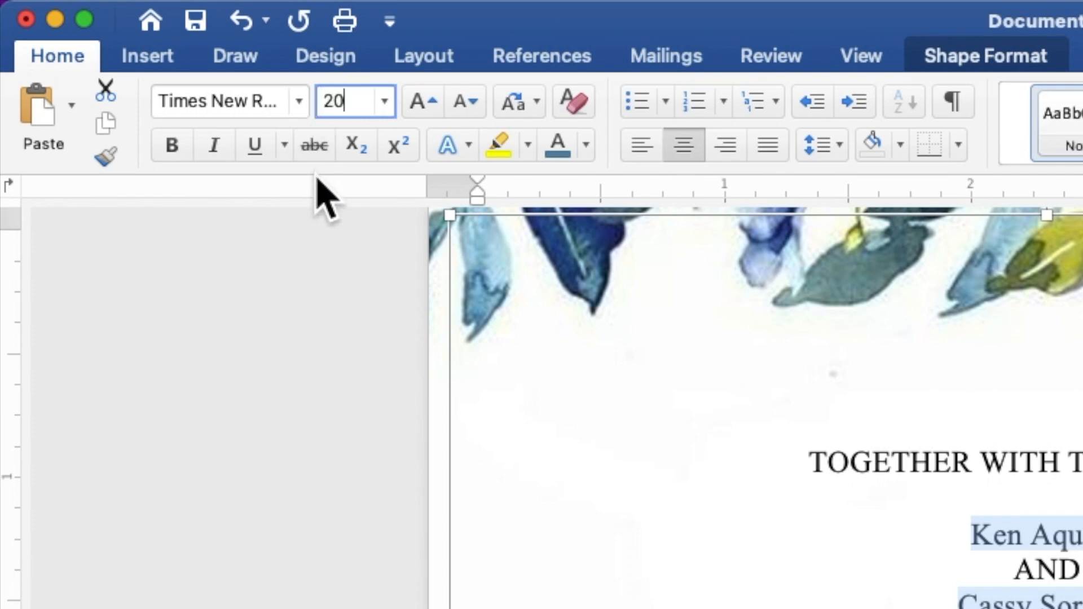
{"action": "key", "text": "Return"}
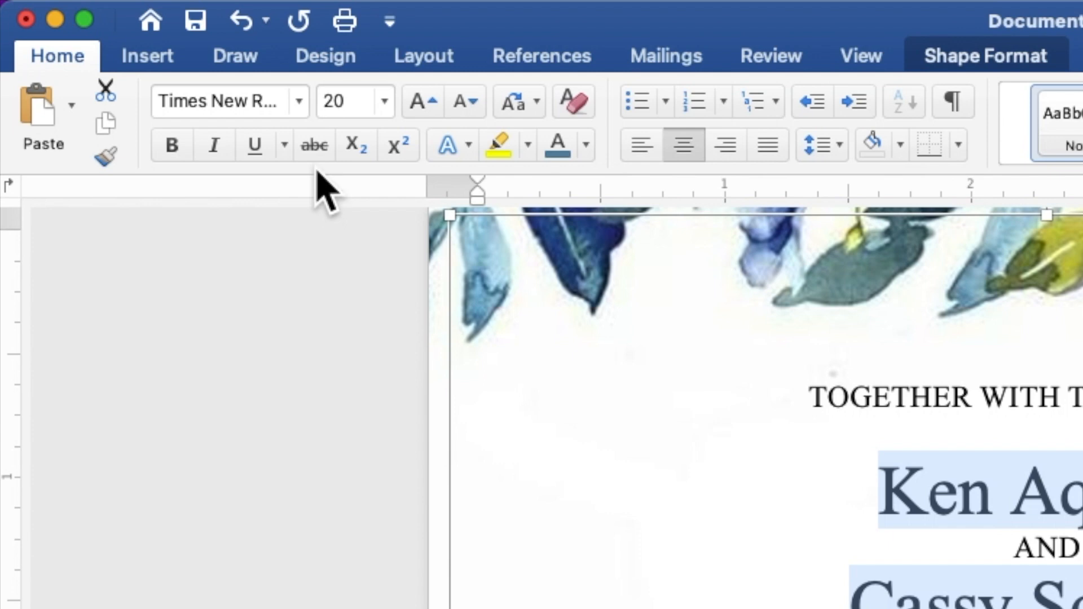
Apply blue Edwardian Script ITC to the names and reception line, then reselect the second name.
{"action": "left_click", "coordinate": [299, 102]}
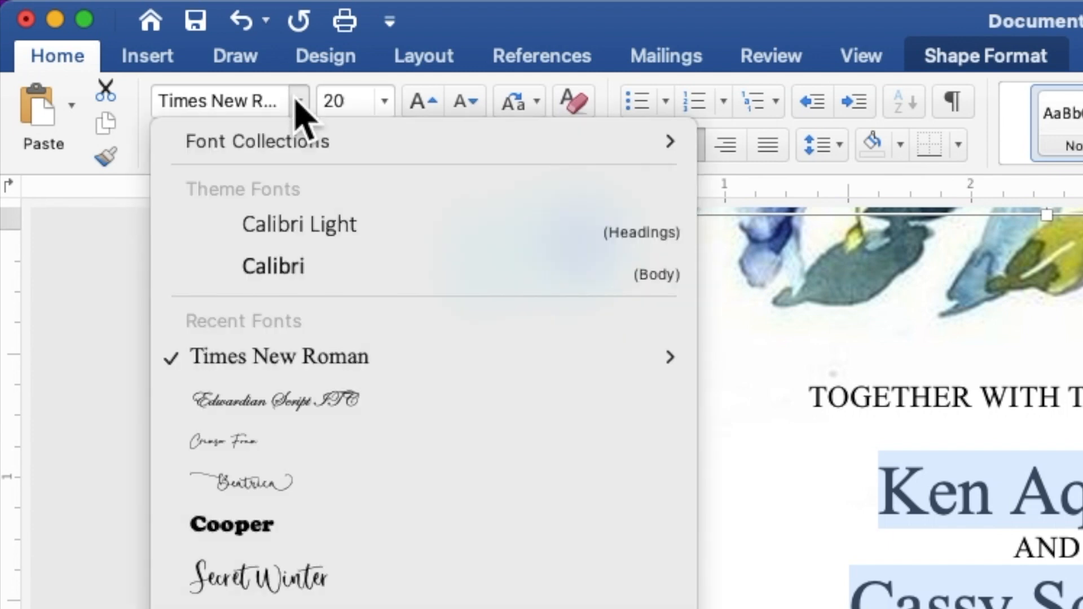
{"action": "left_click", "coordinate": [349, 401]}
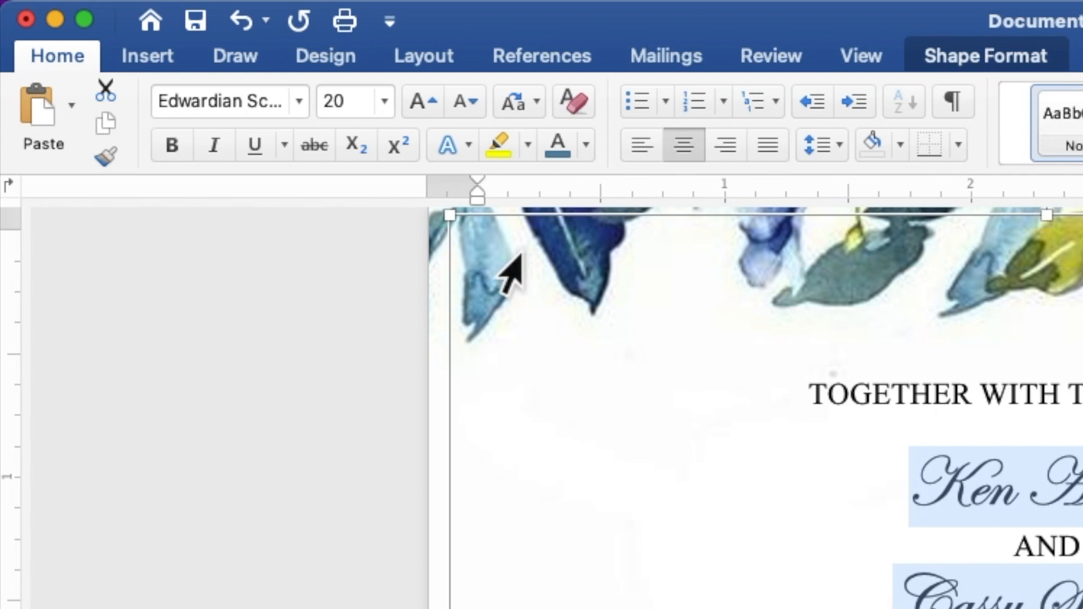
{"action": "left_click", "coordinate": [588, 150]}
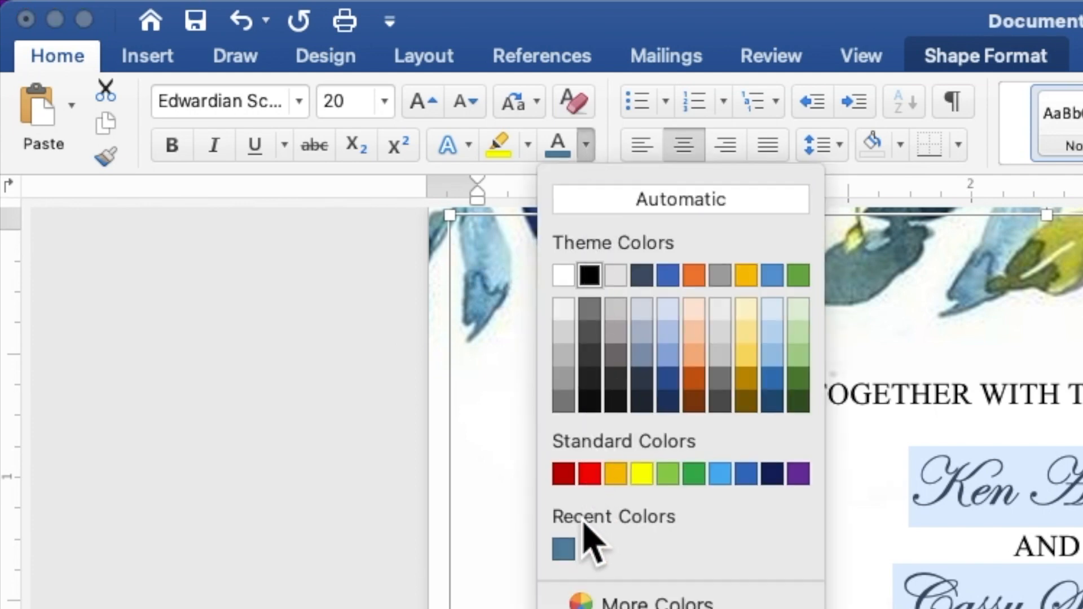
{"action": "left_click", "coordinate": [563, 548]}
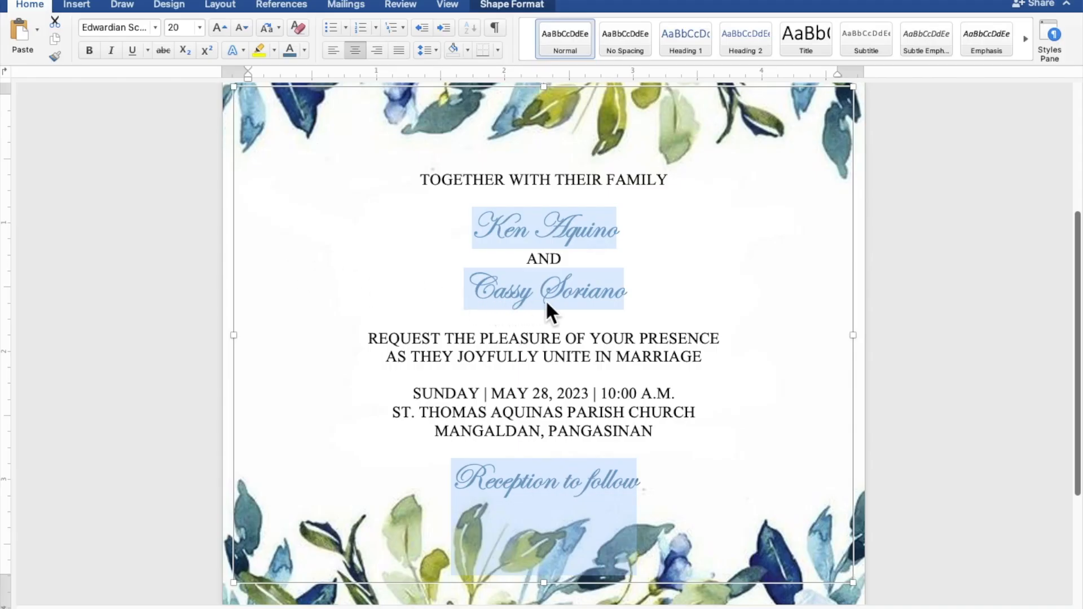
{"action": "left_click", "coordinate": [641, 294]}
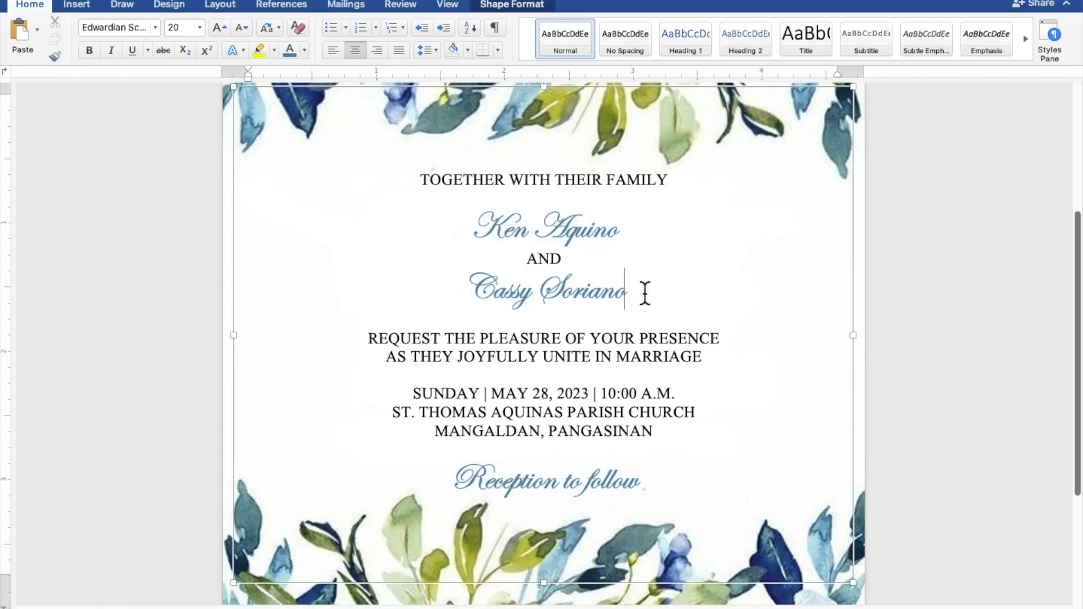
{"action": "left_click_drag", "start_coordinate": [632, 293], "coordinate": [492, 292]}
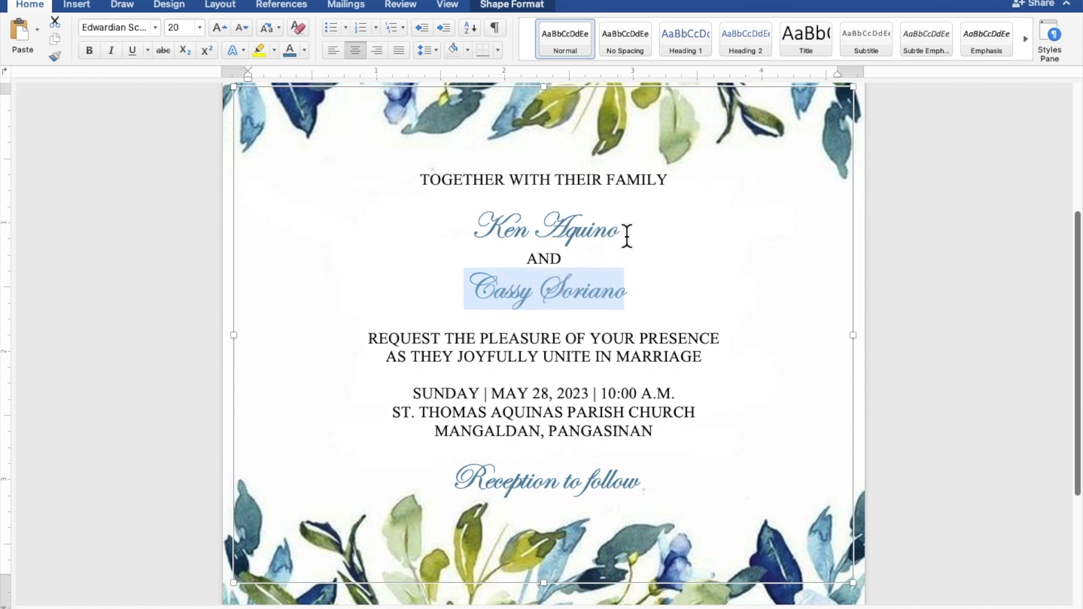
Enlarge both of the couple's script name lines to 30 pt.
{"action": "left_click_drag", "start_coordinate": [629, 233], "coordinate": [499, 237]}
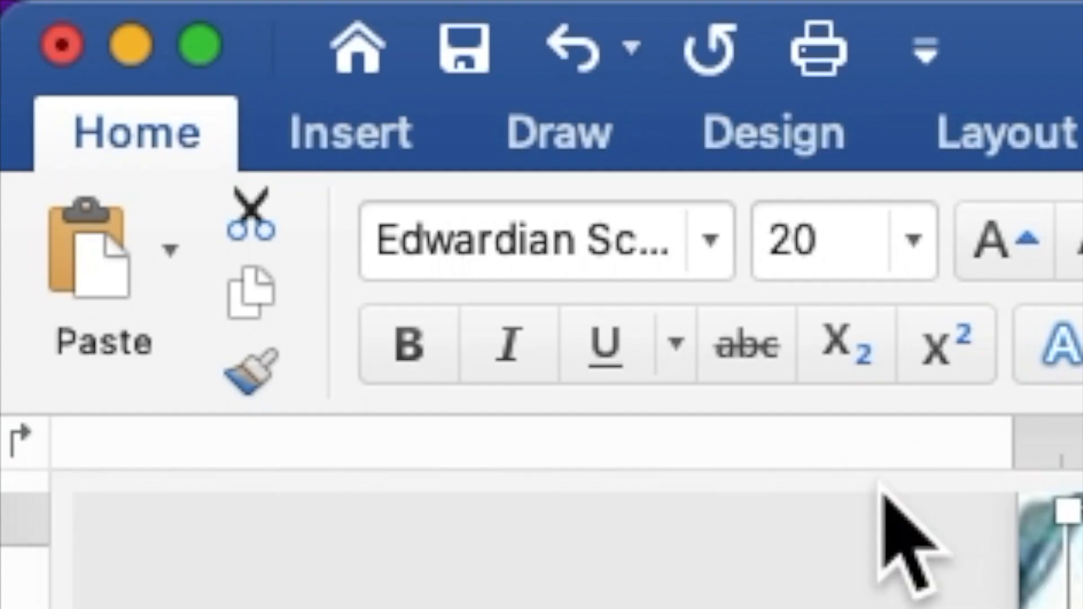
{"action": "left_click_drag", "start_coordinate": [860, 243], "coordinate": [762, 242]}
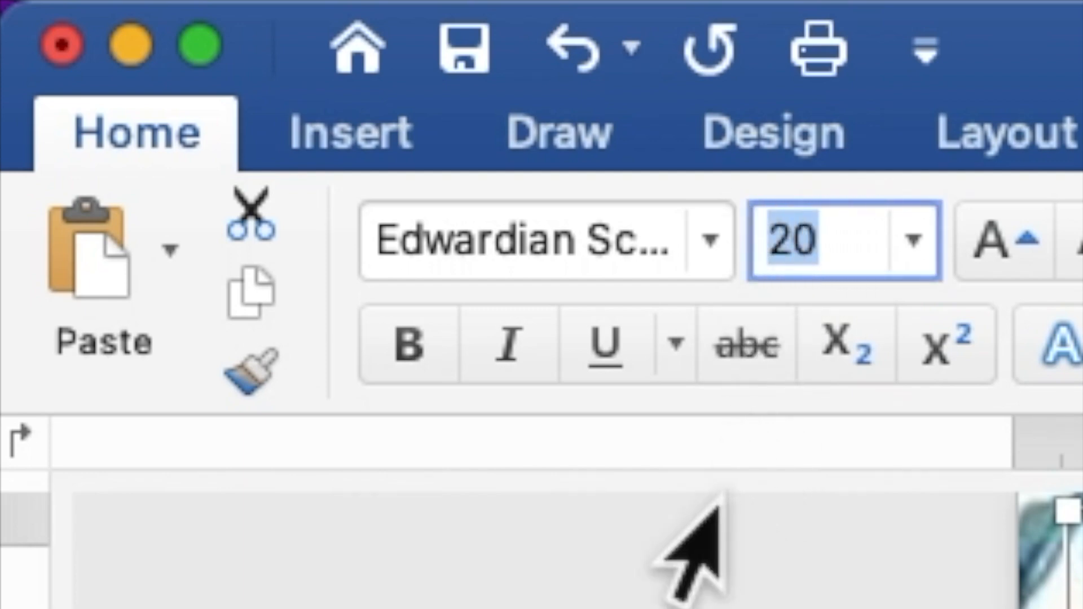
{"action": "type", "text": "30"}
{"action": "key", "text": "Return"}
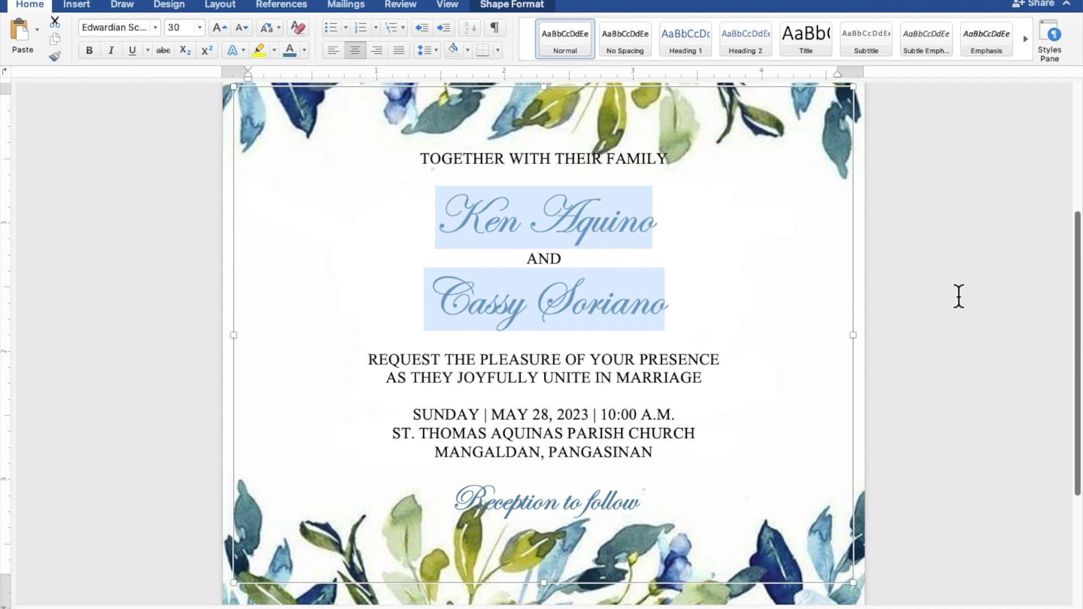
Zoom out to the full invitation page, then select and deselect the text box.
{"action": "scroll", "coordinate": [959, 297], "scroll_direction": "down", "scroll_amount": 5}
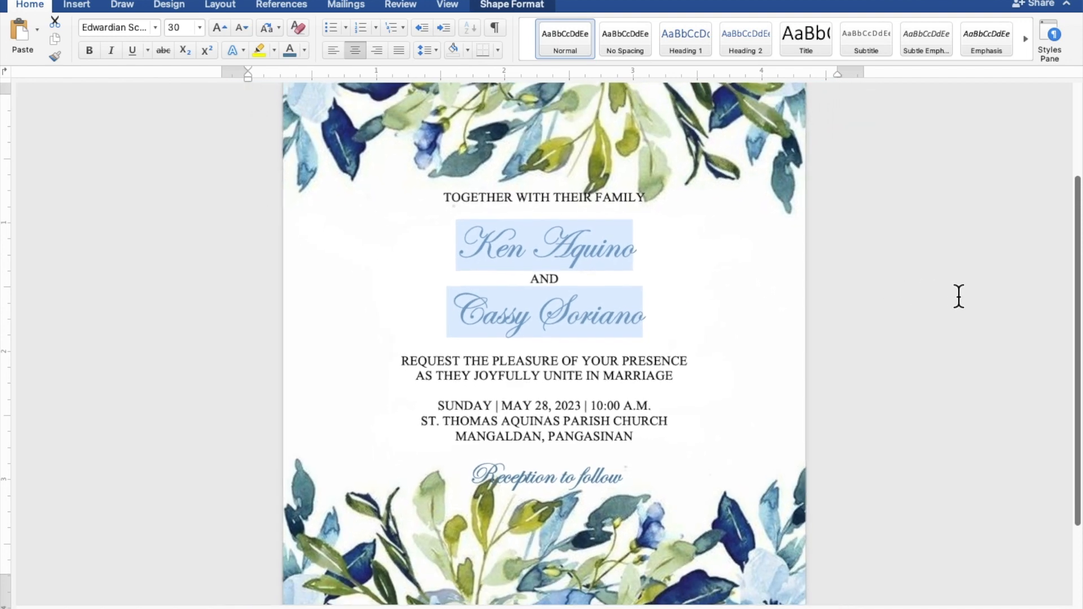
{"action": "scroll", "coordinate": [959, 296], "scroll_direction": "down", "scroll_amount": 5}
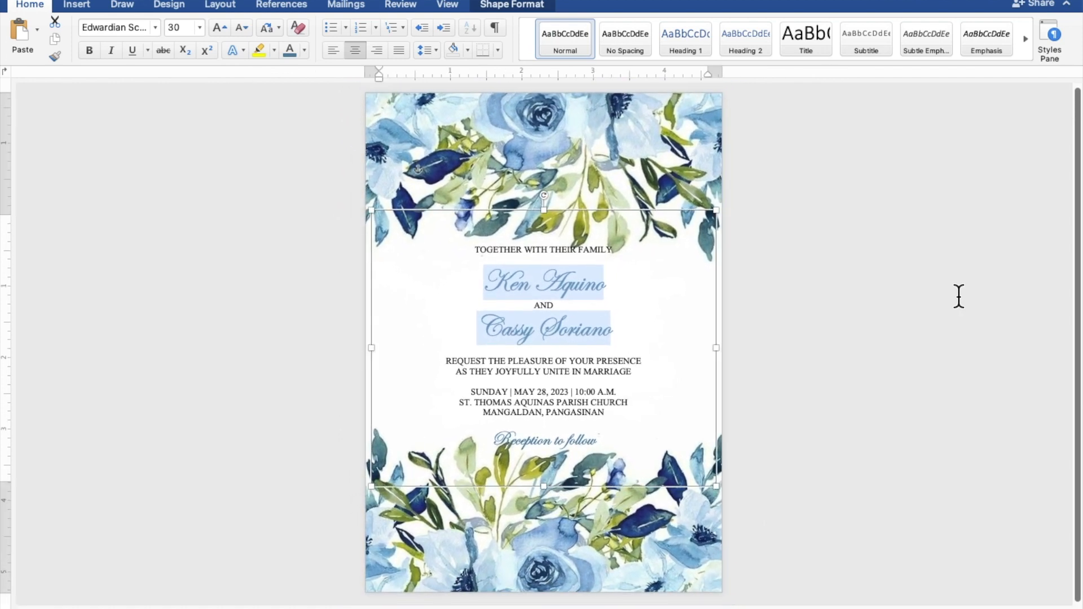
{"action": "left_click", "coordinate": [643, 218]}
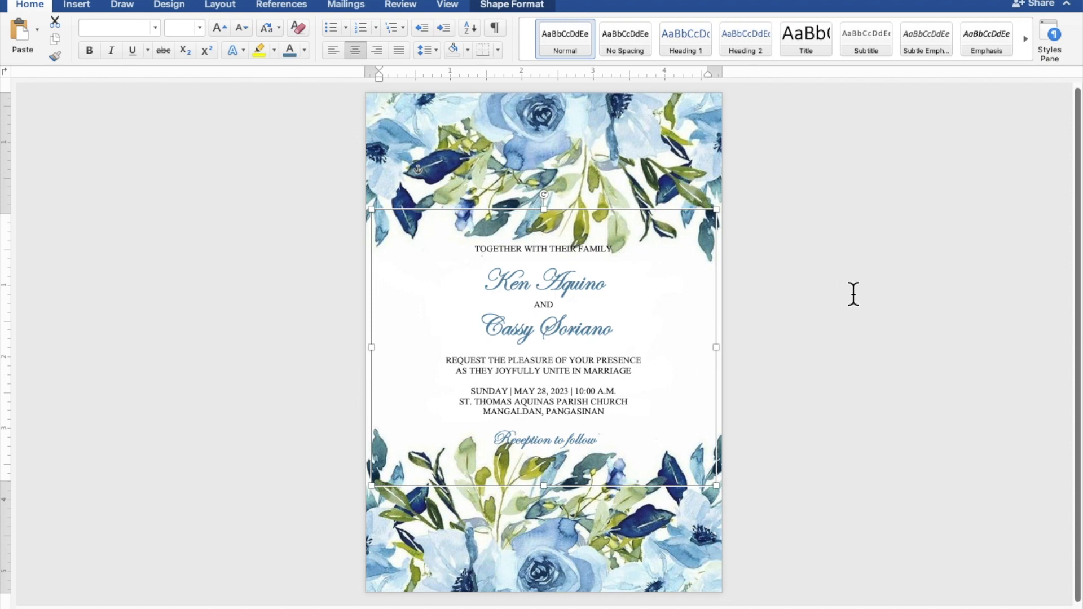
{"action": "left_click", "coordinate": [951, 296]}
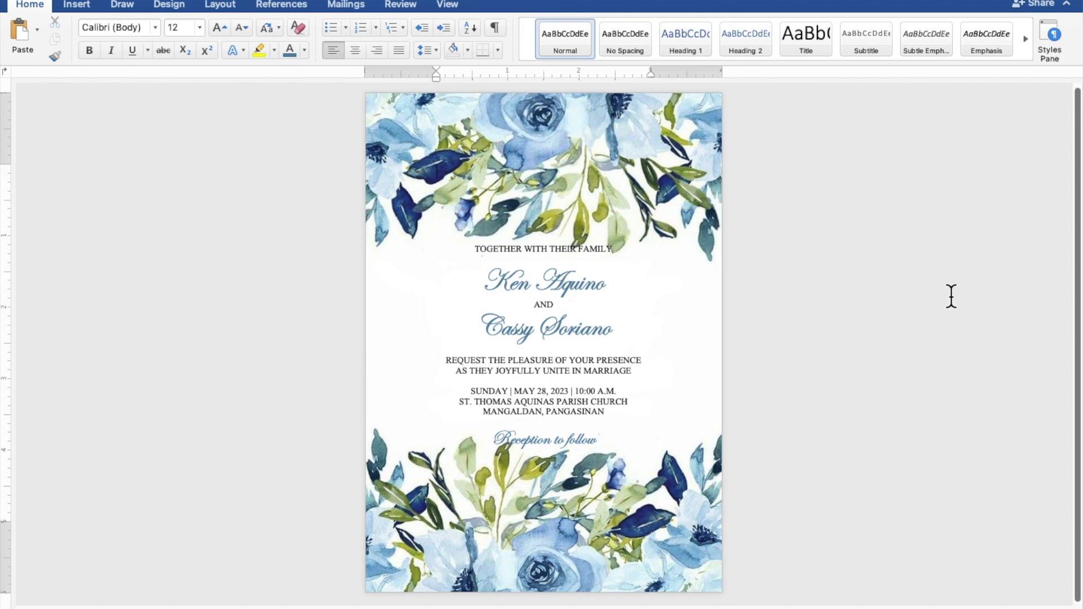